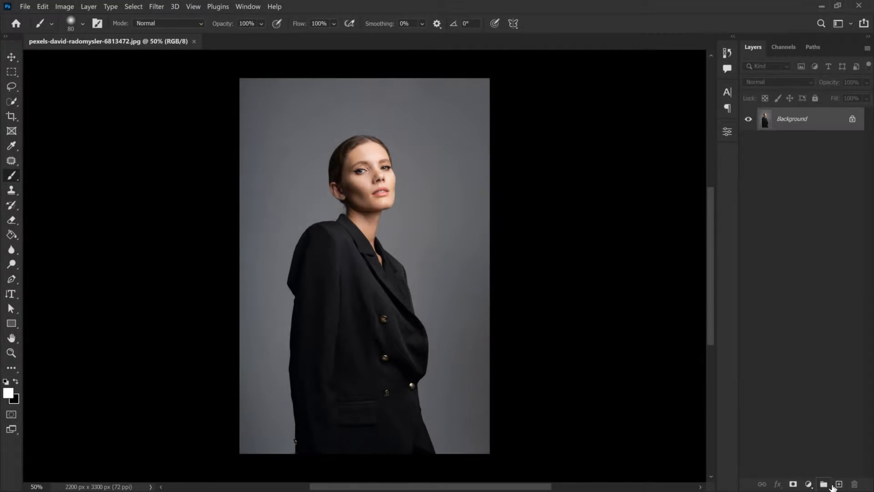
# Add a new empty layer and set the brush to a 14 px size with 100% hardness.
pyautogui.click(839, 484)
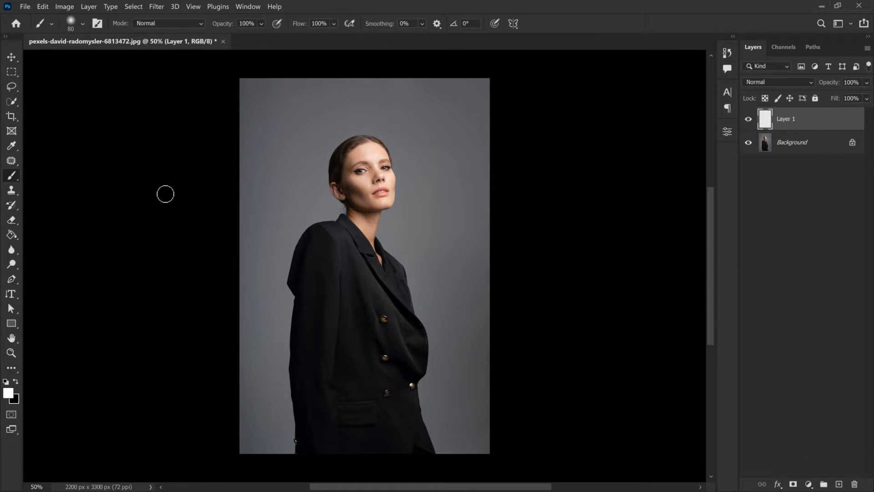
pyautogui.rightClick(415, 188)
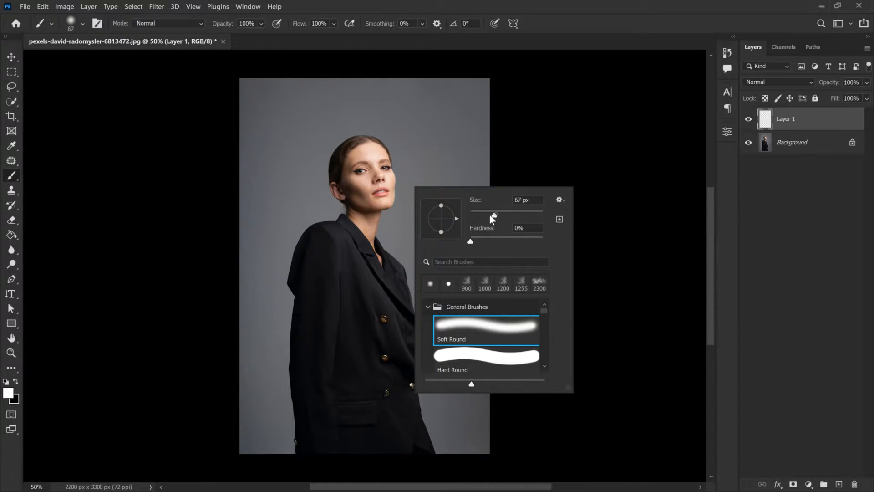
pyautogui.moveTo(478, 217); pyautogui.dragTo(475, 217)
pyautogui.click(474, 217)
pyautogui.moveTo(477, 241); pyautogui.dragTo(521, 243)
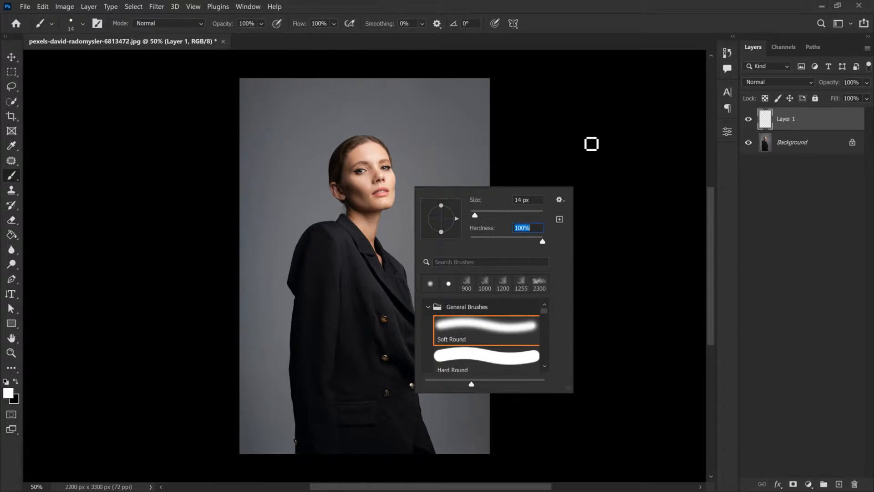
pyautogui.click(592, 143)
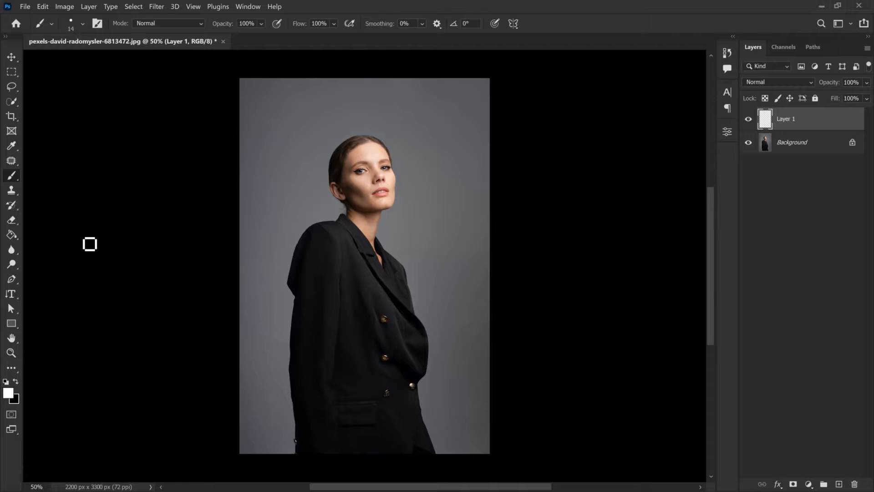
# Start a Pen path at the point of the jacket's neckline and trace the lapel edge up to the collar top.
pyautogui.click(18, 281)
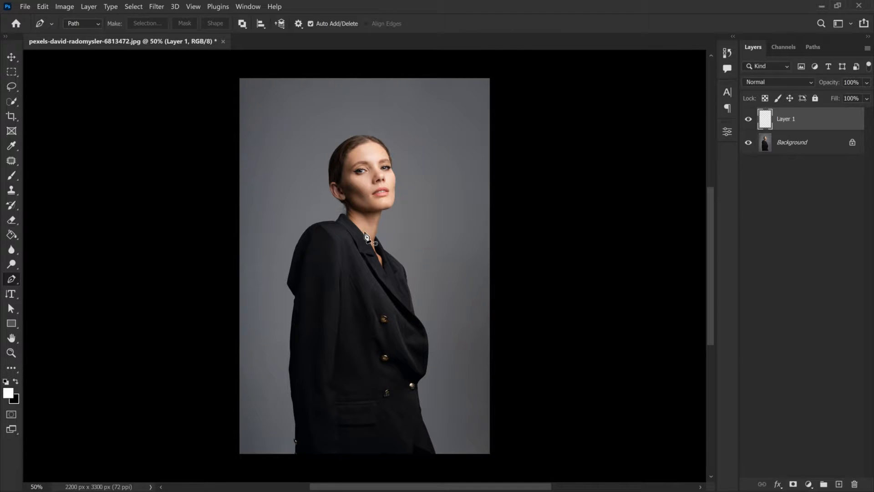
pyautogui.scroll(10, 373, 253)
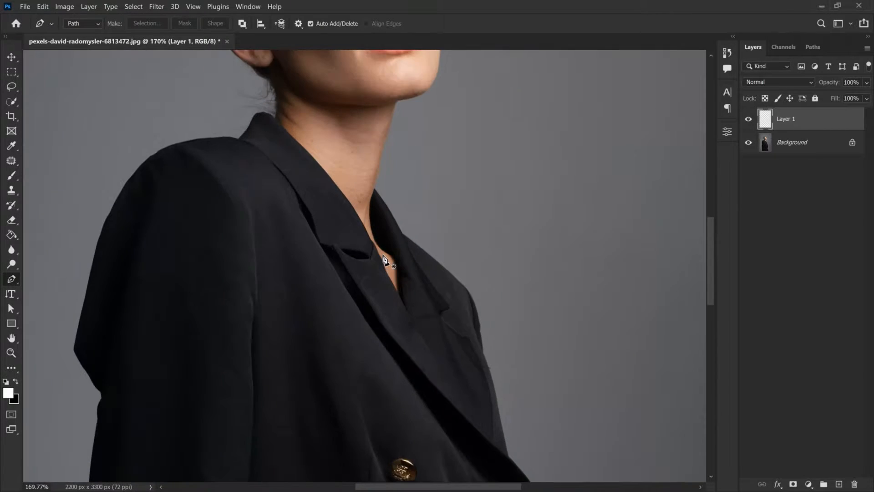
pyautogui.scroll(2, 397, 265)
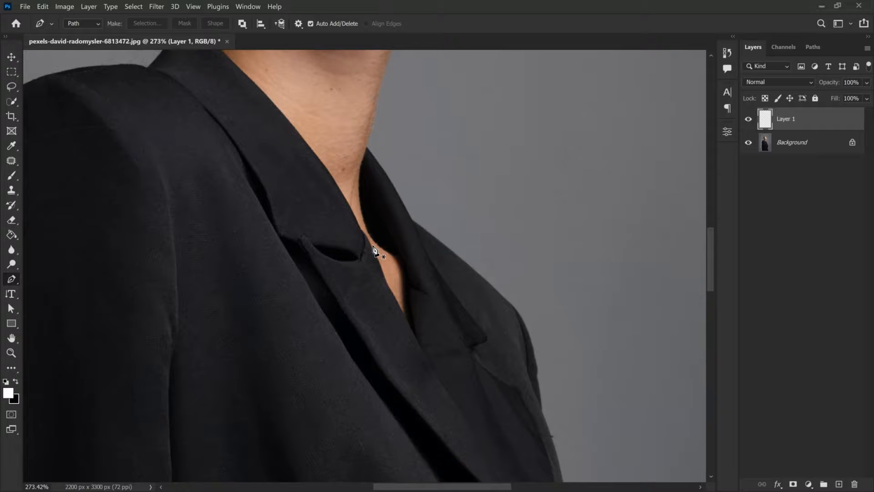
pyautogui.click(408, 324)
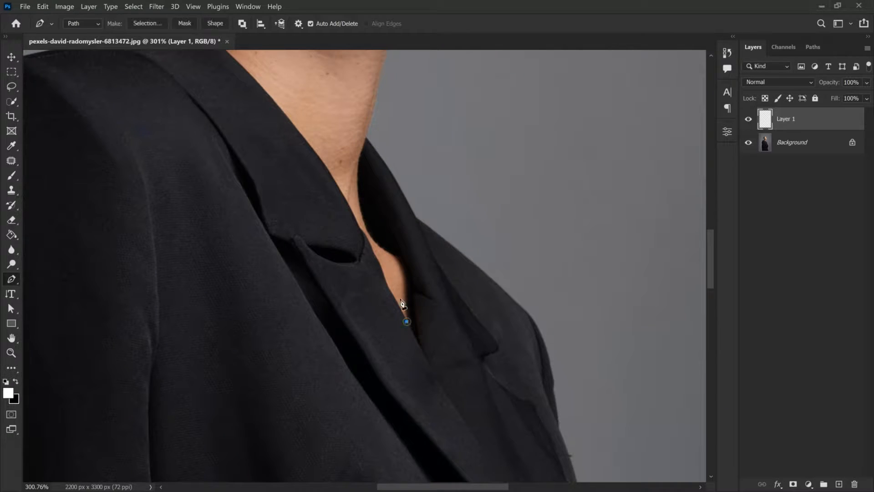
pyautogui.scroll(3, 396, 305)
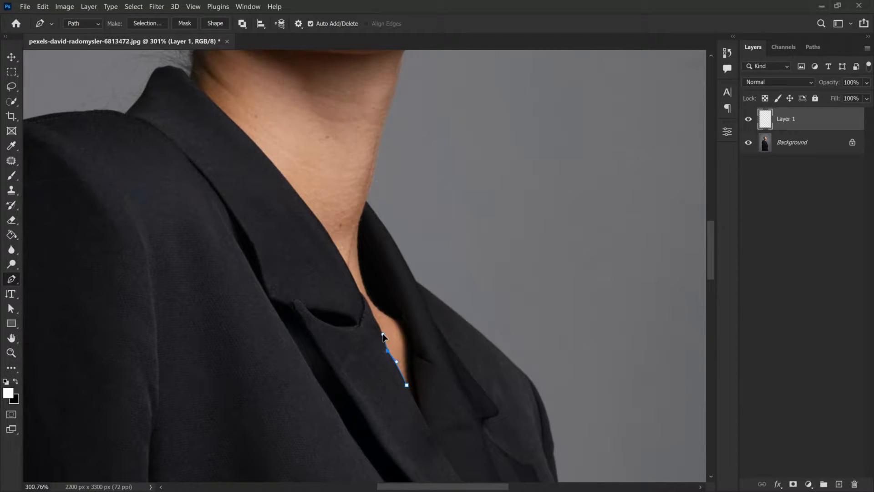
pyautogui.scroll(2, 373, 319)
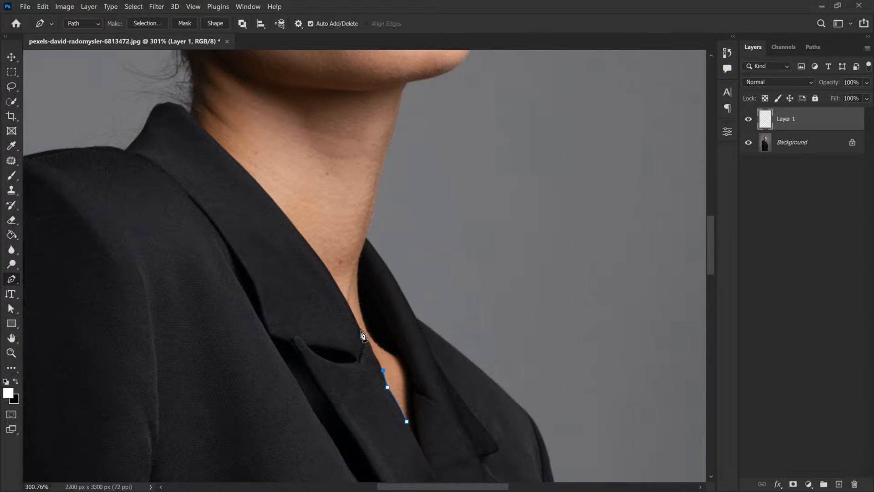
pyautogui.scroll(4, 359, 324)
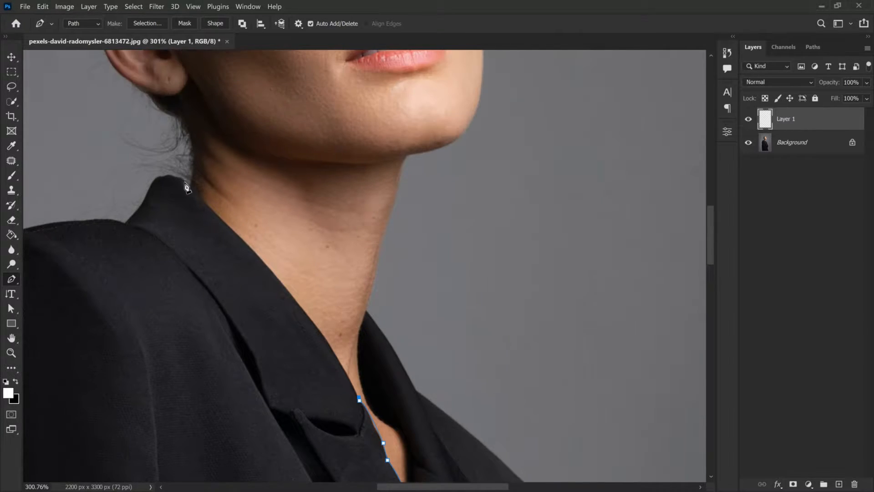
pyautogui.moveTo(184, 181); pyautogui.dragTo(194, 302)
# Continue the path around the back of the collar and over the near shoulder's curve.
pyautogui.scroll(-3, 140, 277)
pyautogui.scroll(1, 142, 282)
pyautogui.scroll(2, 145, 290)
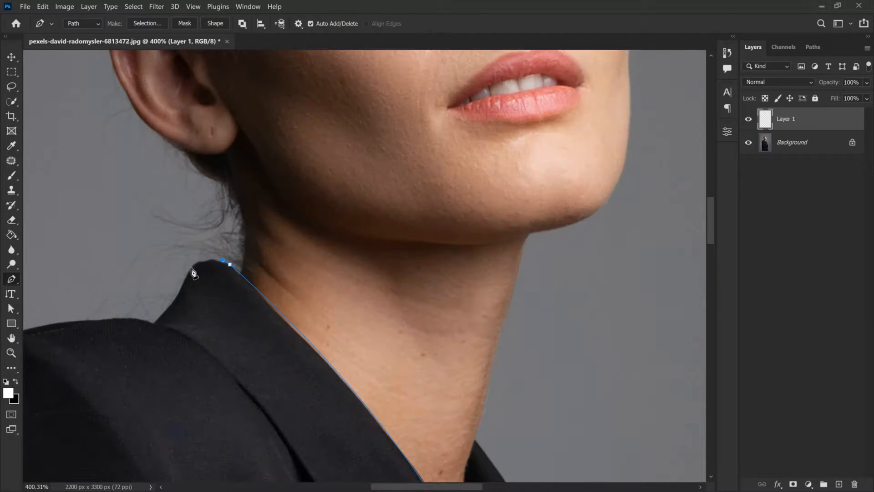
pyautogui.moveTo(153, 322); pyautogui.dragTo(144, 328)
pyautogui.click(152, 323)
pyautogui.moveTo(425, 486); pyautogui.dragTo(375, 487)
pyautogui.moveTo(210, 411); pyautogui.dragTo(138, 416)
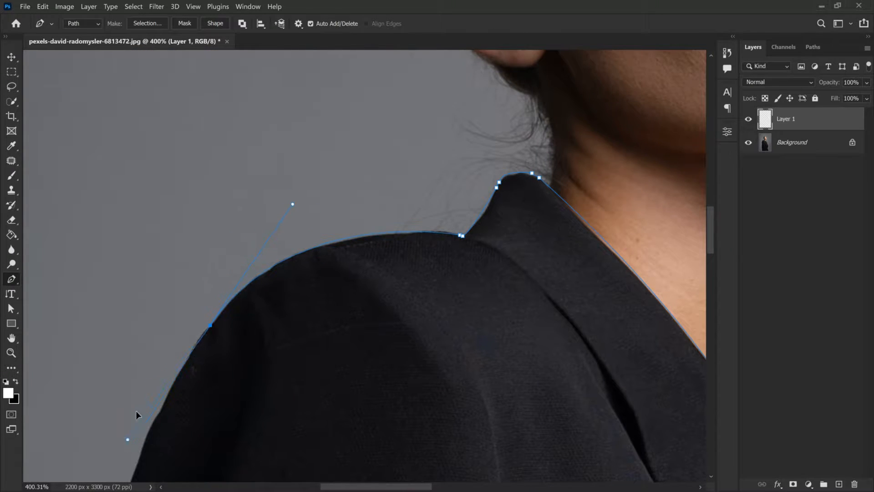
pyautogui.moveTo(199, 343); pyautogui.dragTo(405, 210)
# Extend the path down the upper sleeve, around its pointed corner and through the notch beneath it.
pyautogui.moveTo(314, 440); pyautogui.dragTo(302, 412)
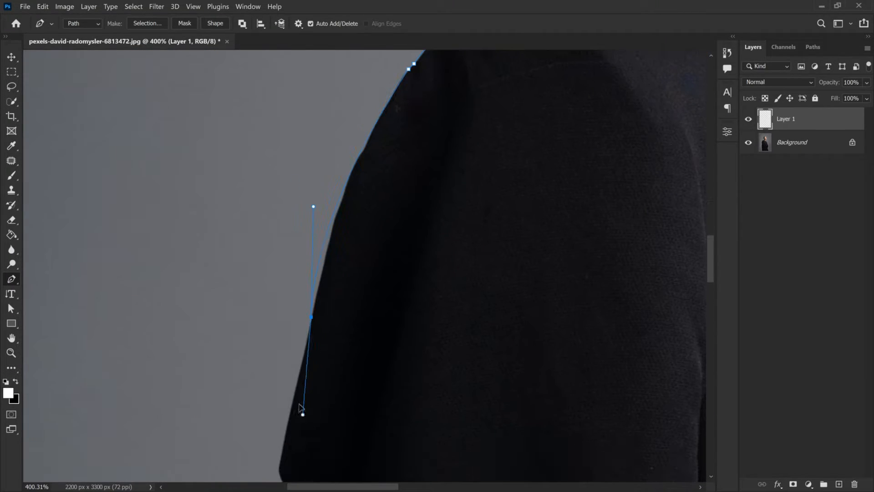
pyautogui.hotkey('ctrl', 'z')
pyautogui.moveTo(337, 212); pyautogui.dragTo(330, 232)
pyautogui.scroll(-2, 305, 314)
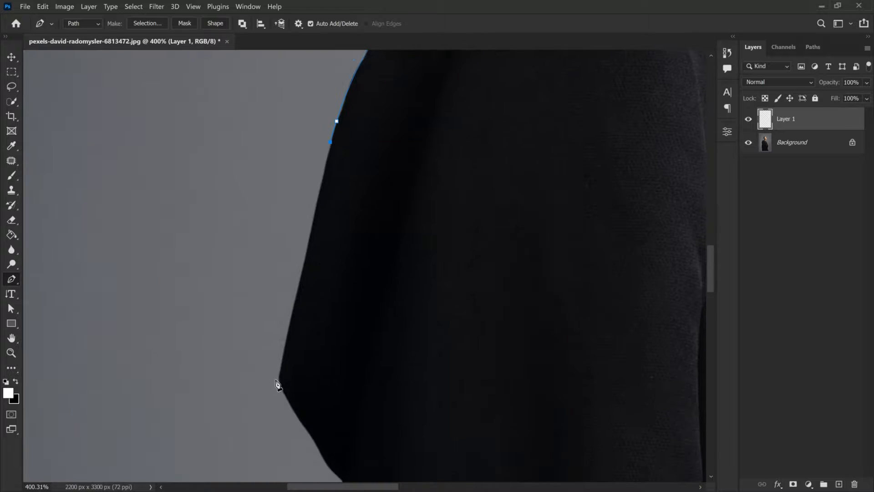
pyautogui.scroll(-1, 279, 386)
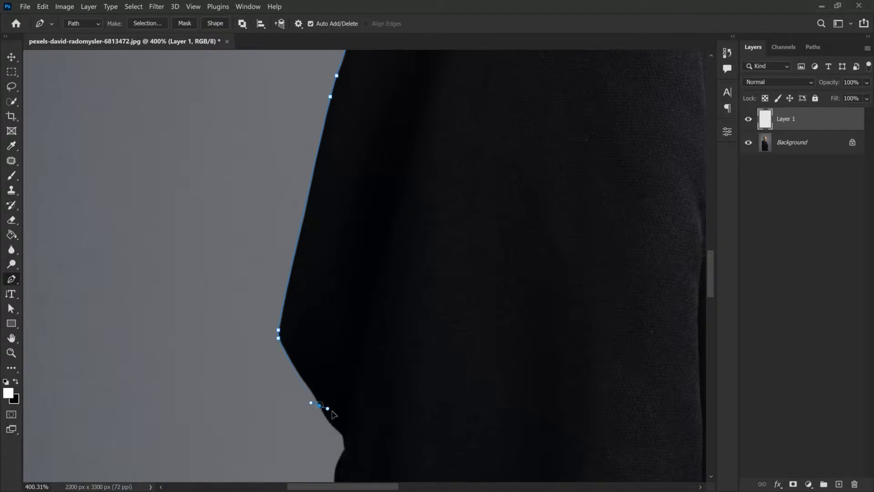
pyautogui.scroll(-1, 333, 417)
pyautogui.click(344, 419)
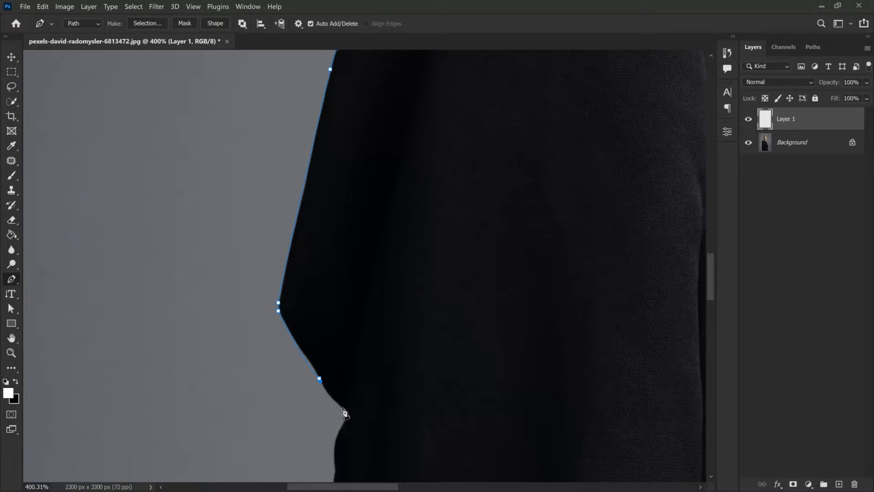
pyautogui.scroll(-2, 346, 427)
pyautogui.moveTo(335, 406); pyautogui.dragTo(311, 447)
pyautogui.scroll(-4, 334, 420)
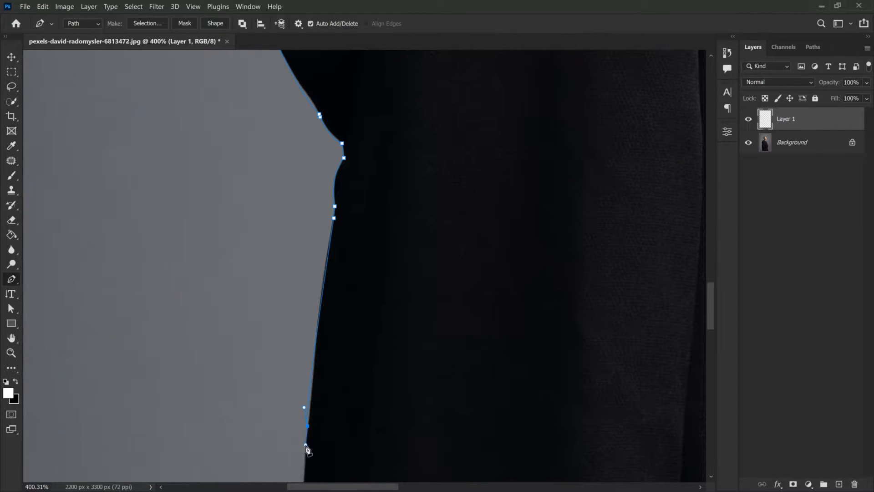
# Trace the path down the outer edge of the lower sleeve with further anchor points.
pyautogui.scroll(-4, 308, 451)
pyautogui.moveTo(306, 376); pyautogui.dragTo(350, 418)
pyautogui.hotkey('ctrl', 'z')
pyautogui.click(303, 395)
pyautogui.scroll(-3, 302, 395)
pyautogui.scroll(-3, 303, 396)
pyautogui.click(310, 416)
pyautogui.scroll(-2, 310, 415)
pyautogui.click(328, 446)
# Bring the path around the sleeve button and down to the lower edge of the photo.
pyautogui.scroll(-3, 329, 445)
pyautogui.scroll(-3, 347, 413)
pyautogui.scroll(-2, 339, 438)
pyautogui.moveTo(339, 368)
pyautogui.mouseDown()
pyautogui.moveTo(363, 423)
pyautogui.moveTo(341, 371)
pyautogui.mouseUp()
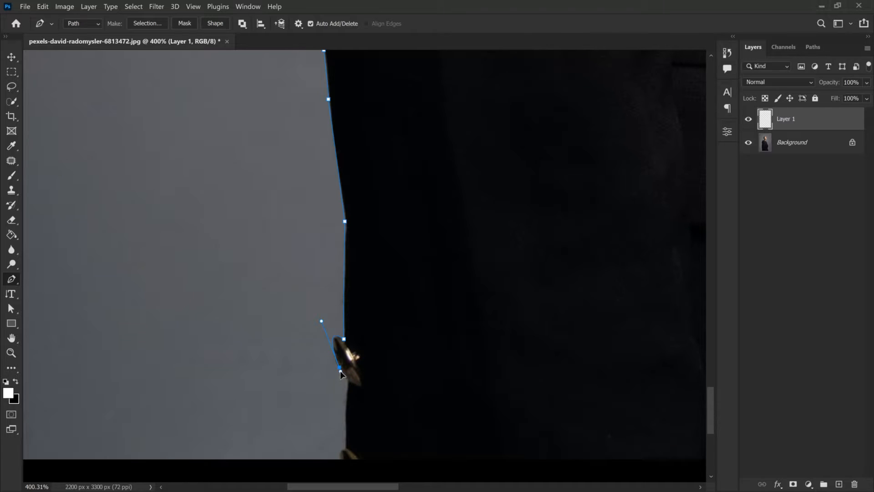
pyautogui.click(345, 447)
# Run the path just outside the photo's lower edge to the jacket's front hem.
pyautogui.scroll(-1, 346, 468)
pyautogui.moveTo(348, 448); pyautogui.dragTo(528, 487)
pyautogui.click(557, 458)
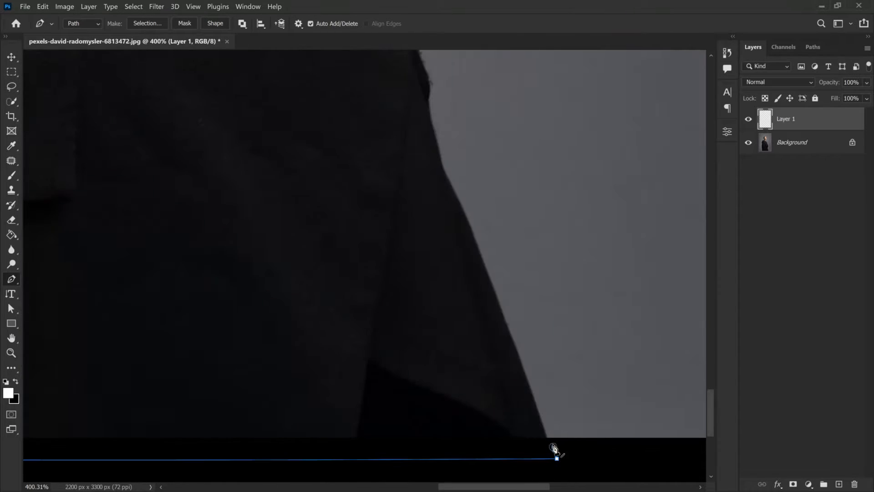
pyautogui.click(553, 447)
pyautogui.click(547, 438)
# Trace the path up the jacket's lower front edge to the gold button beside the background.
pyautogui.moveTo(447, 175); pyautogui.dragTo(403, 90)
pyautogui.click(431, 116)
pyautogui.scroll(4, 431, 119)
pyautogui.click(429, 243)
pyautogui.moveTo(422, 203); pyautogui.dragTo(403, 175)
pyautogui.keyDown('alt'); pyautogui.click(421, 203); pyautogui.keyUp('alt')
pyautogui.click(417, 173)
pyautogui.scroll(4, 416, 174)
pyautogui.keyDown('alt'); pyautogui.click(400, 183); pyautogui.keyUp('alt')
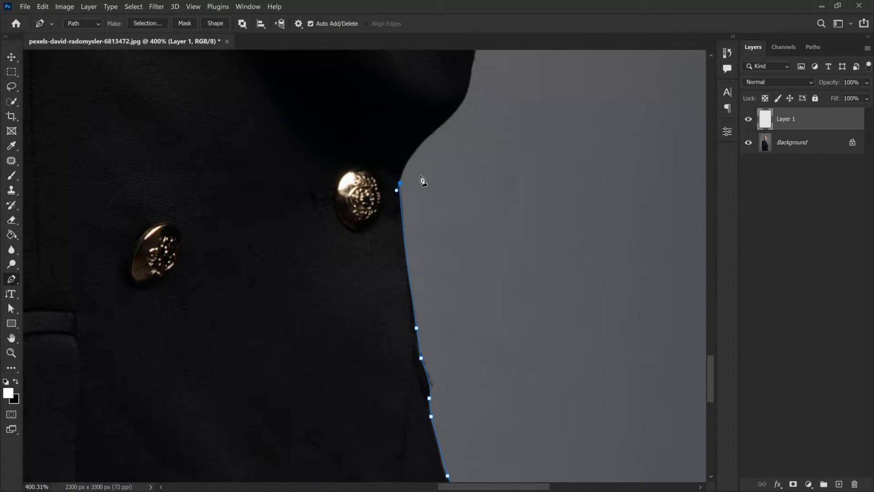
# Curve the path around the jacket's bulging front flap above the gold button.
pyautogui.scroll(2, 456, 175)
pyautogui.click(452, 195)
pyautogui.scroll(4, 469, 214)
pyautogui.moveTo(478, 233); pyautogui.dragTo(484, 165)
pyautogui.keyDown('alt'); pyautogui.click(477, 232); pyautogui.keyUp('alt')
pyautogui.click(485, 176)
pyautogui.moveTo(479, 224); pyautogui.dragTo(469, 179)
pyautogui.keyDown('alt'); pyautogui.click(477, 232); pyautogui.keyUp('alt')
pyautogui.click(483, 193)
pyautogui.scroll(4, 483, 194)
pyautogui.scroll(3, 455, 193)
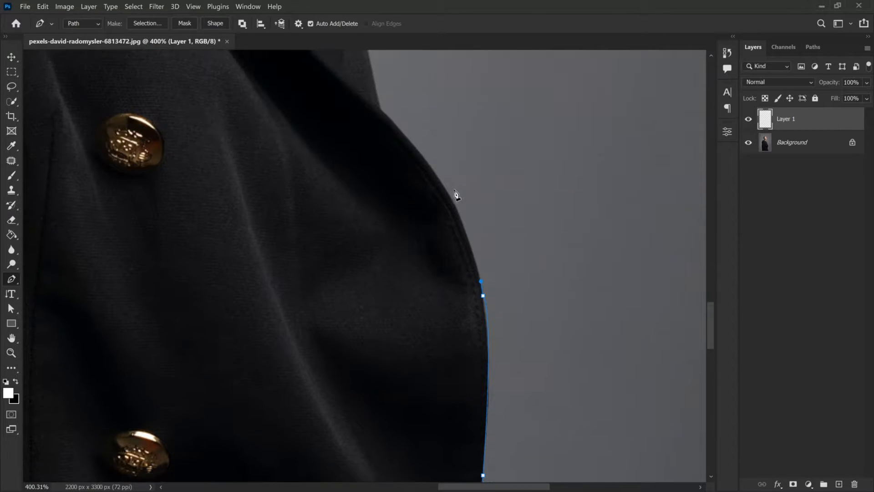
# Continue the path from the front flap up the far arm and over the far shoulder toward the collar.
pyautogui.moveTo(381, 147); pyautogui.dragTo(363, 66)
pyautogui.click(363, 65)
pyautogui.scroll(6, 348, 146)
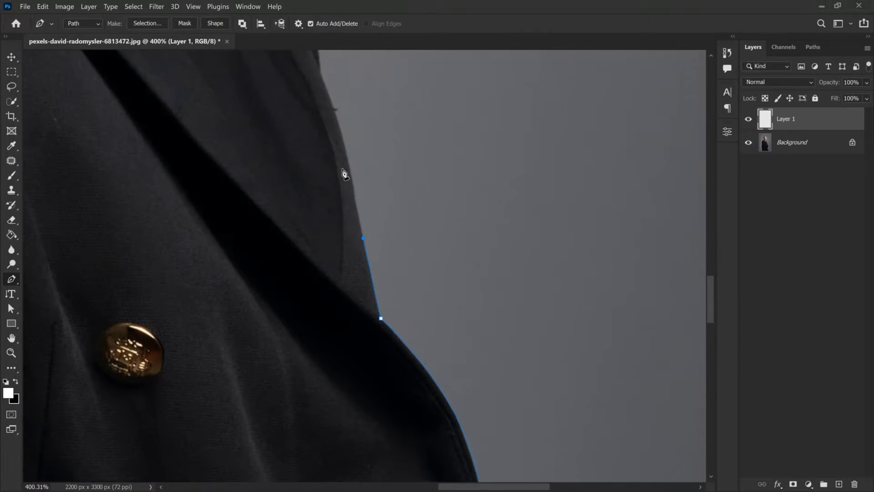
pyautogui.moveTo(320, 164); pyautogui.dragTo(318, 136)
pyautogui.scroll(2, 294, 166)
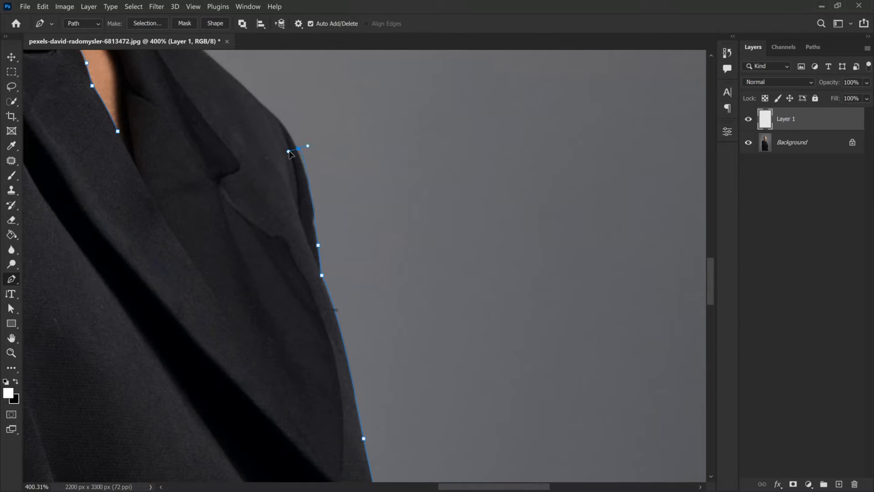
pyautogui.scroll(4, 291, 136)
pyautogui.moveTo(131, 184); pyautogui.dragTo(98, 126)
pyautogui.click(99, 124)
pyautogui.moveTo(488, 487); pyautogui.dragTo(436, 486)
# Trace the far collar tip and its inner edge, closing the path at the starting point on the neckline.
pyautogui.scroll(4, 388, 280)
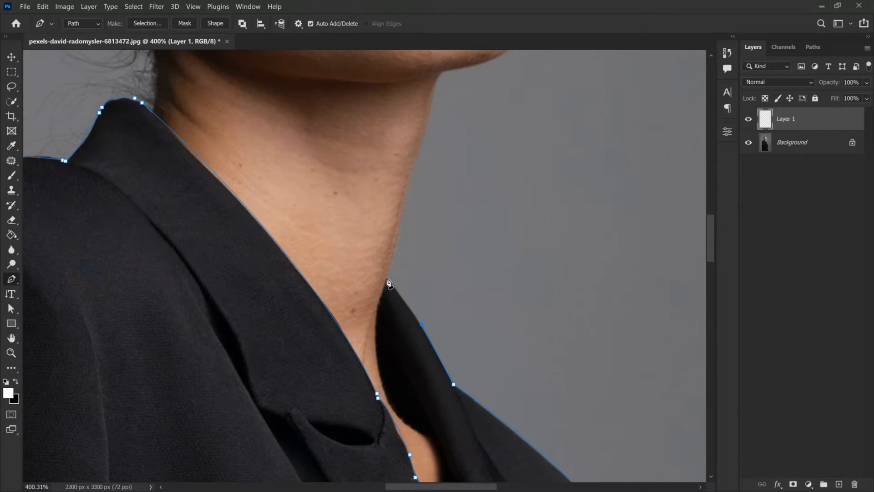
pyautogui.moveTo(383, 389); pyautogui.dragTo(400, 436)
pyautogui.click(387, 402)
pyautogui.scroll(-2, 434, 422)
pyautogui.moveTo(422, 380); pyautogui.dragTo(443, 390)
pyautogui.scroll(-2, 441, 468)
pyautogui.moveTo(441, 359); pyautogui.dragTo(443, 435)
pyautogui.hotkey('ctrl', '0')
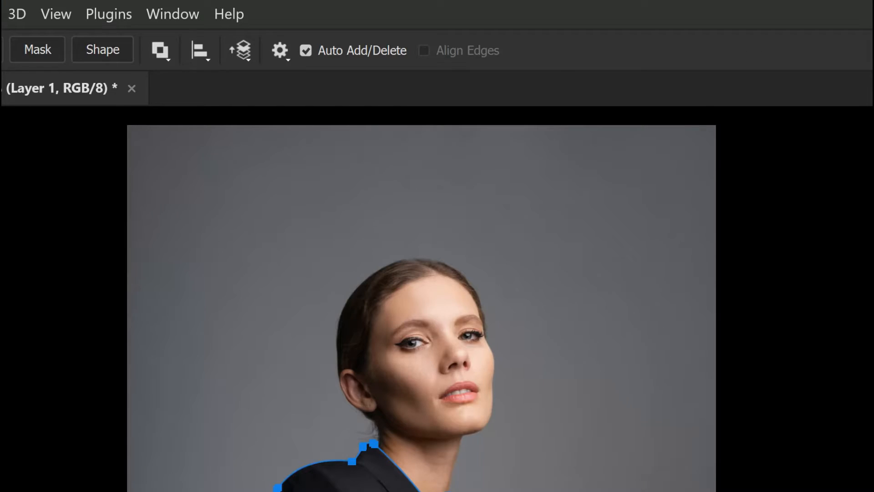
# Stroke the jacket path with the Brush without simulated pressure, and delete the path.
pyautogui.rightClick(432, 490)
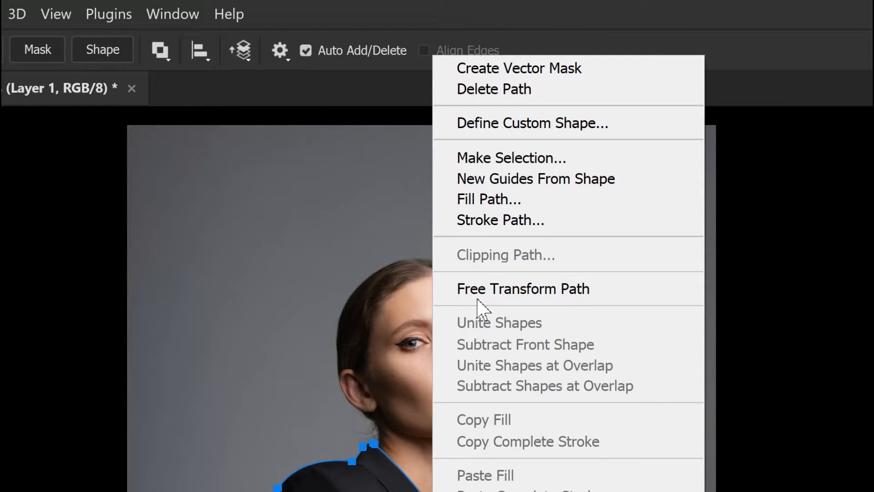
pyautogui.click(501, 221)
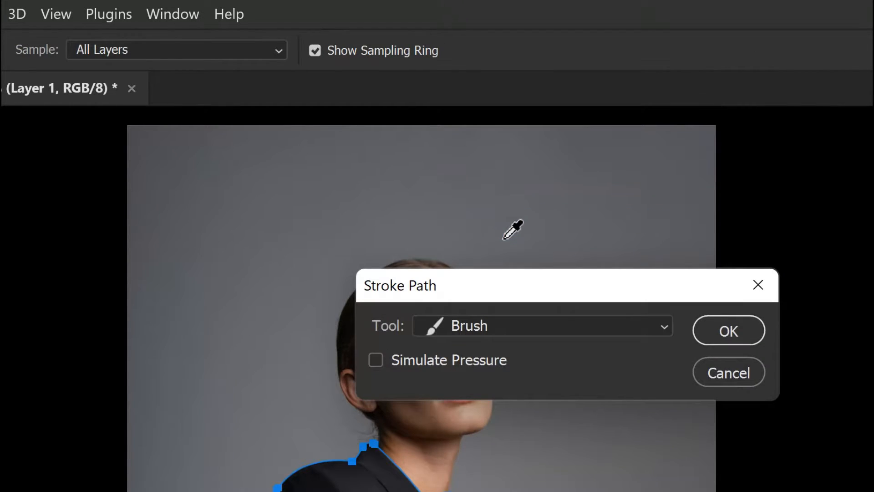
pyautogui.click(706, 337)
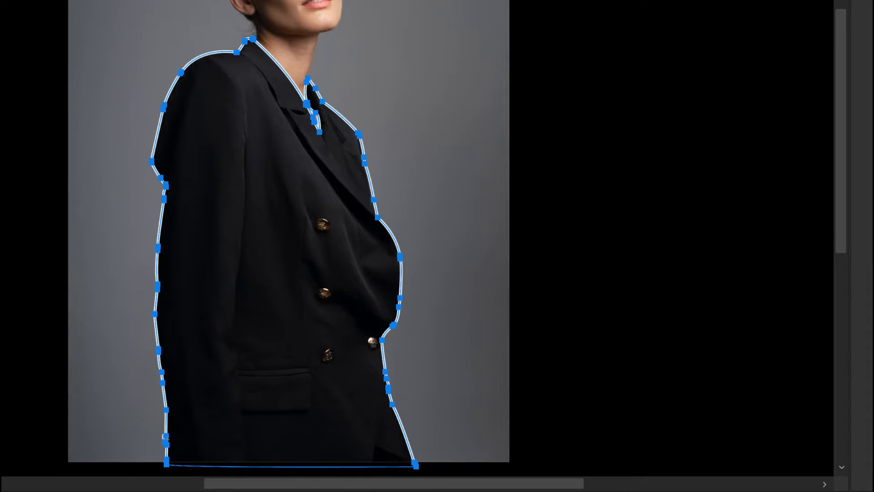
pyautogui.rightClick(386, 104)
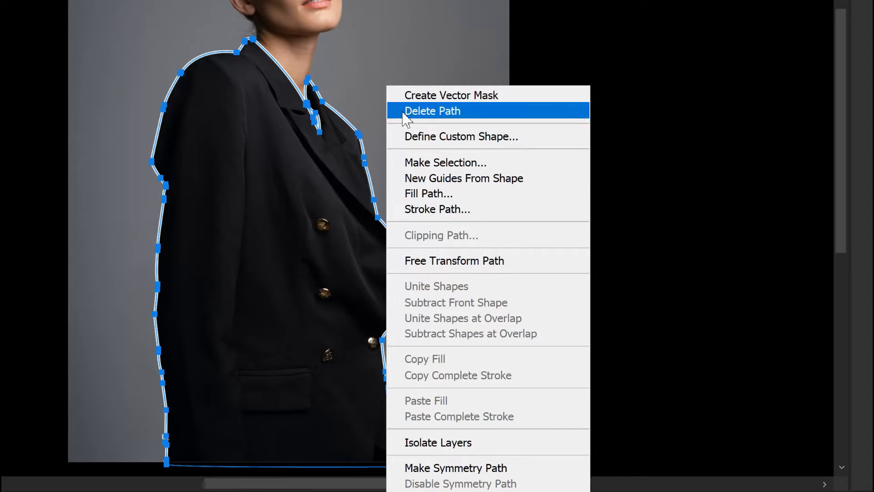
pyautogui.click(404, 111)
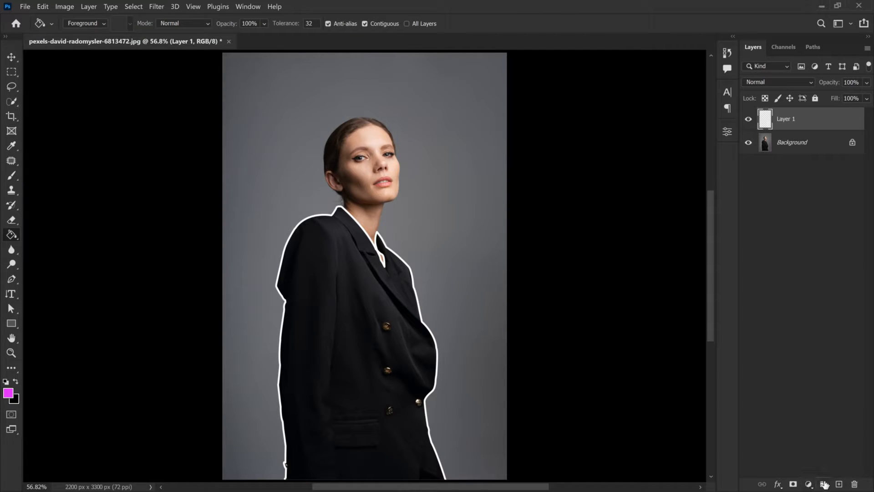
# Duplicate the white outline layer and set the foreground color to magenta d800ff.
pyautogui.moveTo(802, 122); pyautogui.dragTo(843, 485)
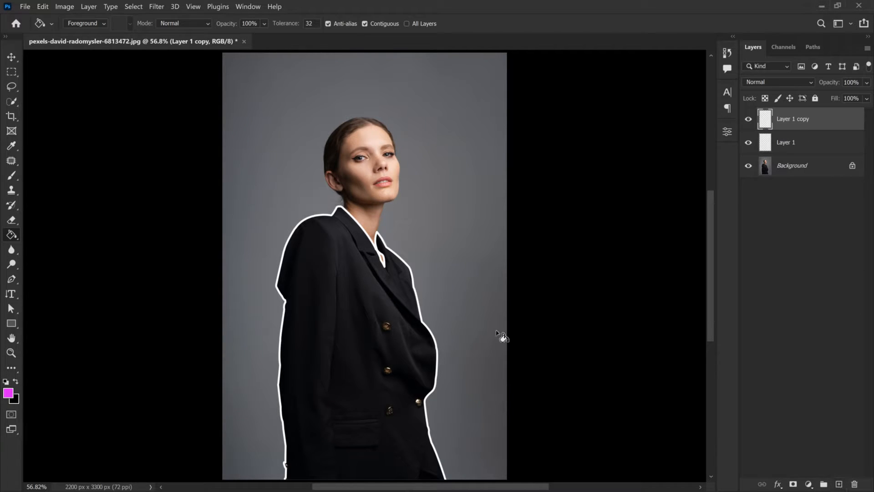
pyautogui.click(9, 396)
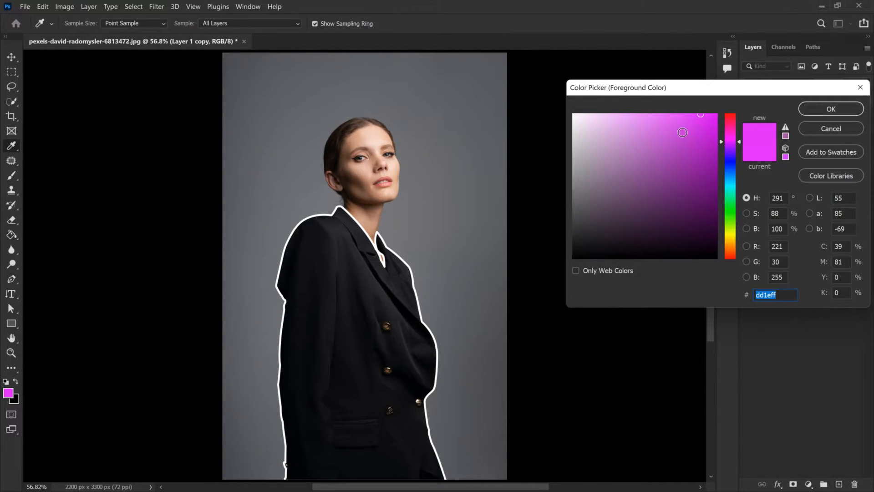
pyautogui.moveTo(701, 114); pyautogui.dragTo(747, 97)
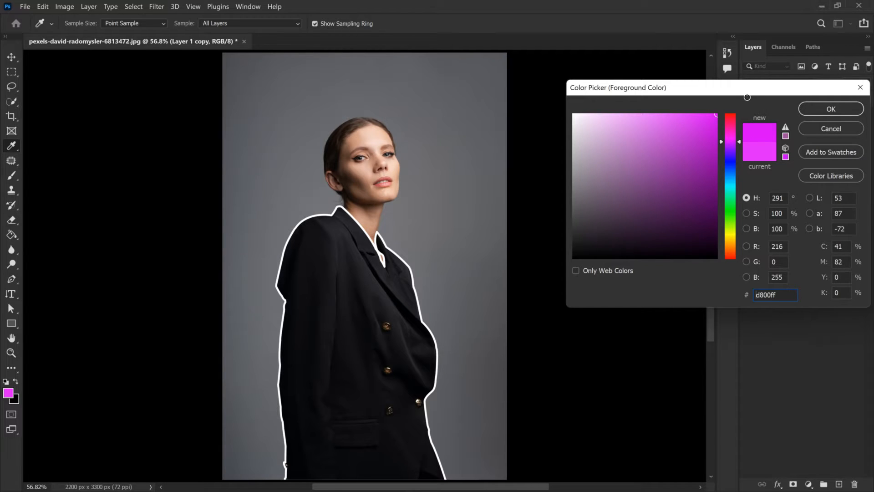
pyautogui.click(826, 107)
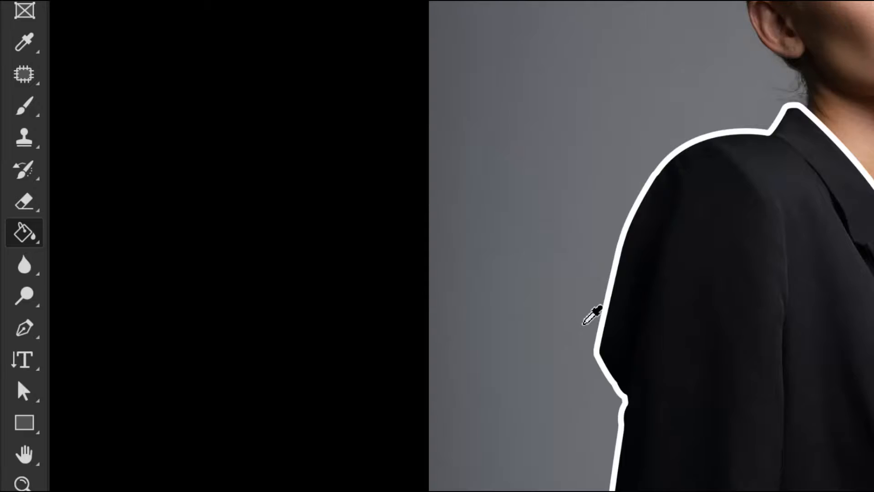
# Fill the duplicated jacket outline with the magenta foreground color using the Paint Bucket.
pyautogui.scroll(3, 584, 323)
pyautogui.click(616, 309)
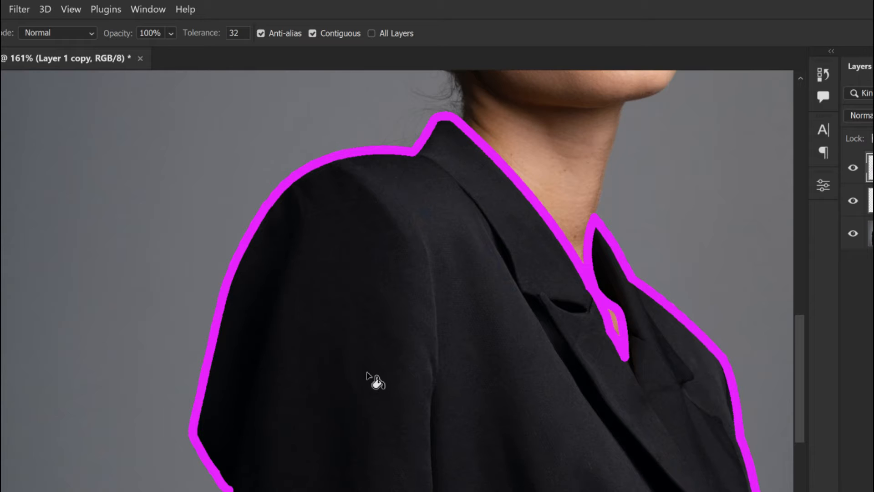
pyautogui.scroll(-5, 371, 381)
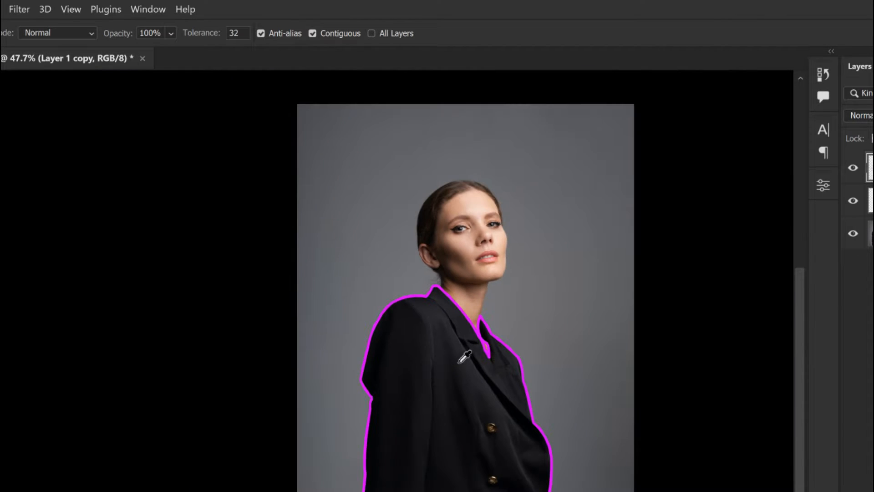
pyautogui.scroll(2, 518, 337)
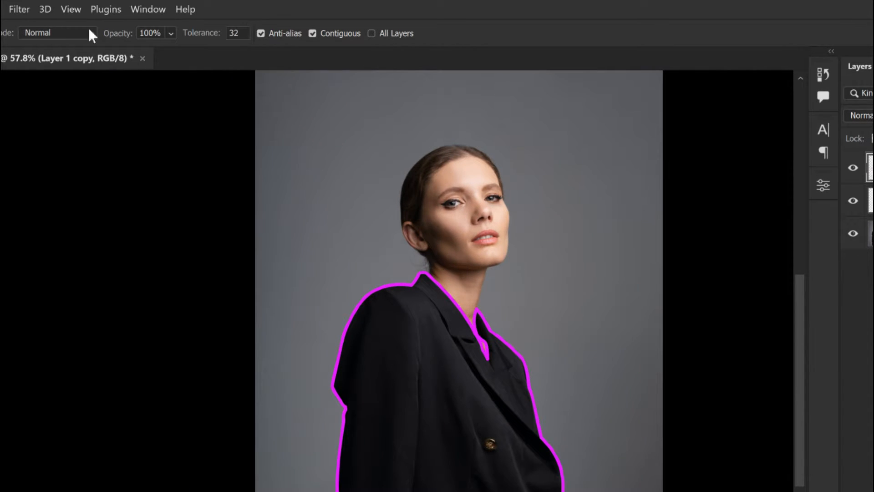
# Apply a Gaussian Blur with a 78.4-pixel radius to the magenta outline copy.
pyautogui.click(23, 11)
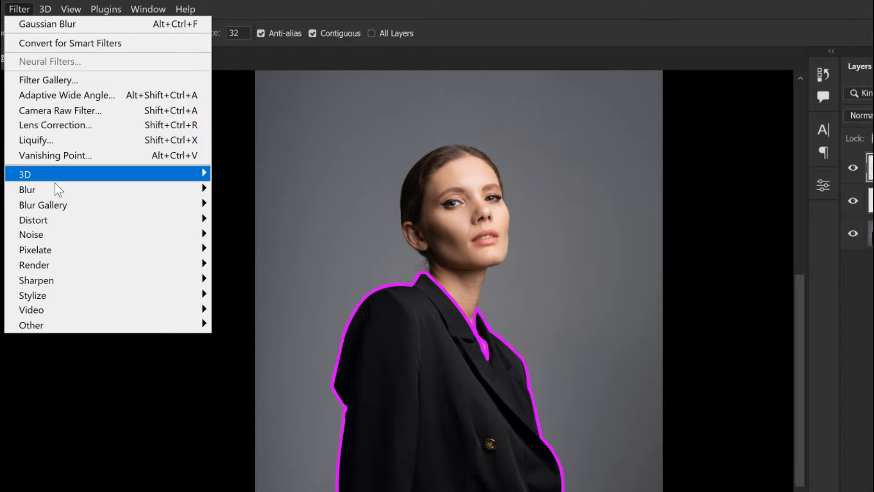
pyautogui.moveTo(59, 191)
pyautogui.click(248, 249)
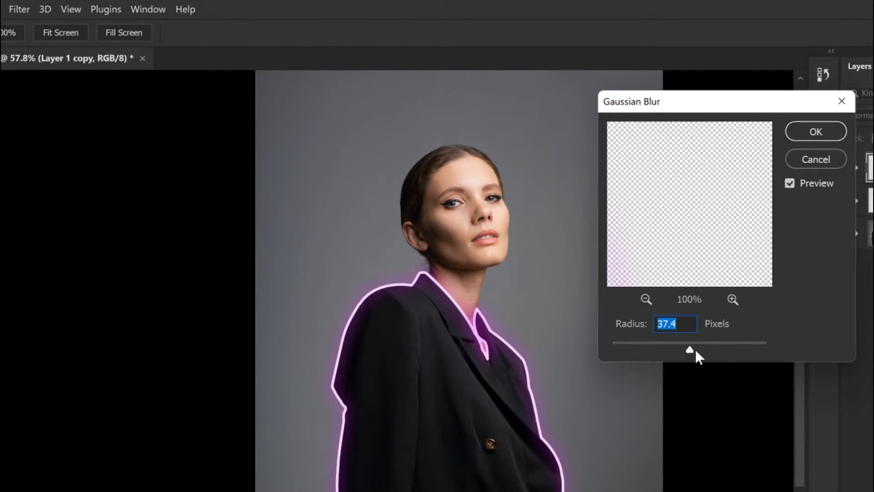
pyautogui.moveTo(695, 350); pyautogui.dragTo(705, 350)
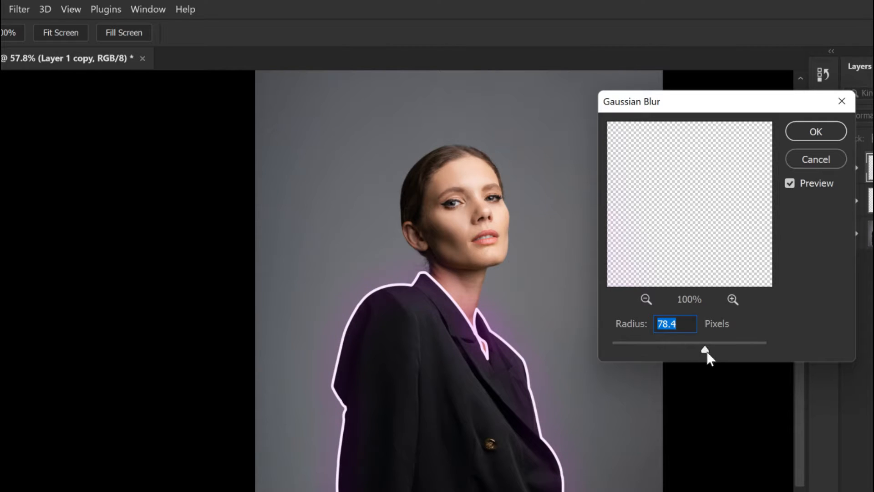
pyautogui.click(816, 132)
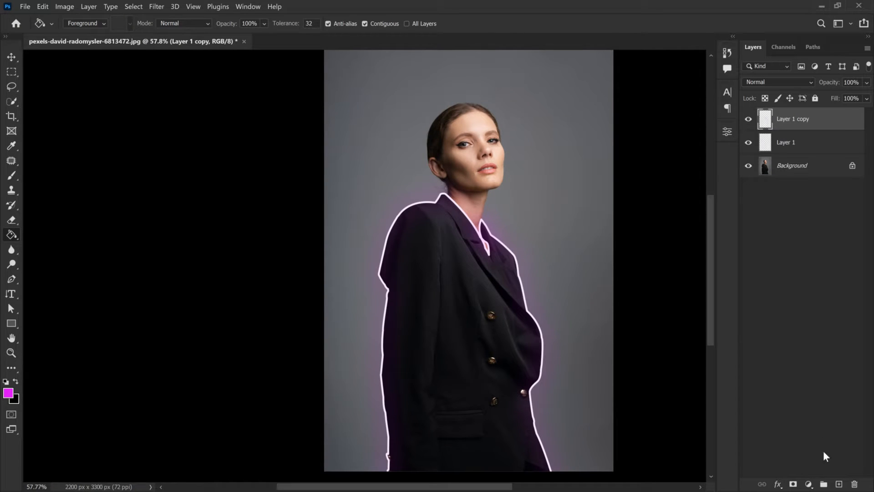
# Add a new layer for Brush painting above the blurred outline and set its blend mode to Linear Dodge (Add).
pyautogui.click(839, 485)
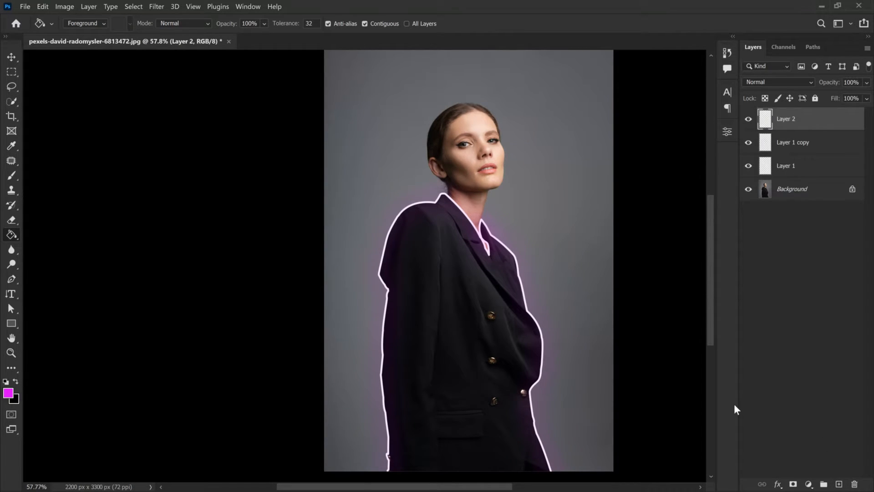
pyautogui.click(11, 175)
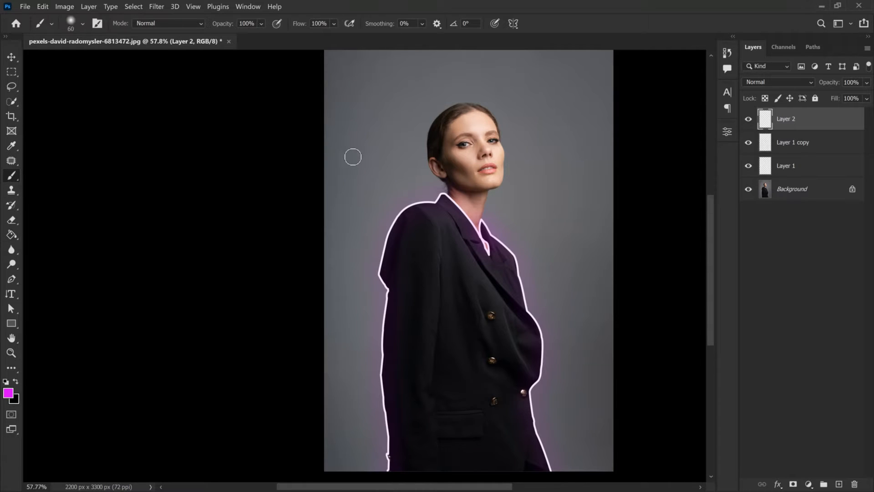
pyautogui.scroll(4, 445, 186)
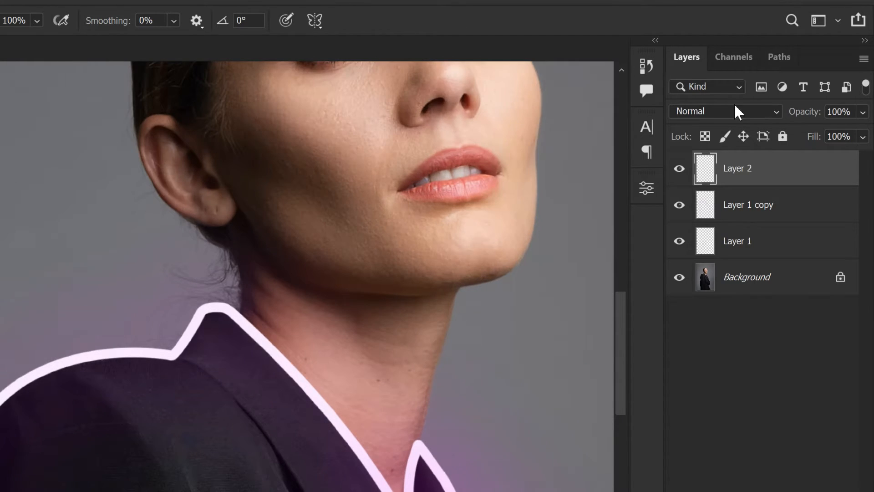
pyautogui.click(739, 111)
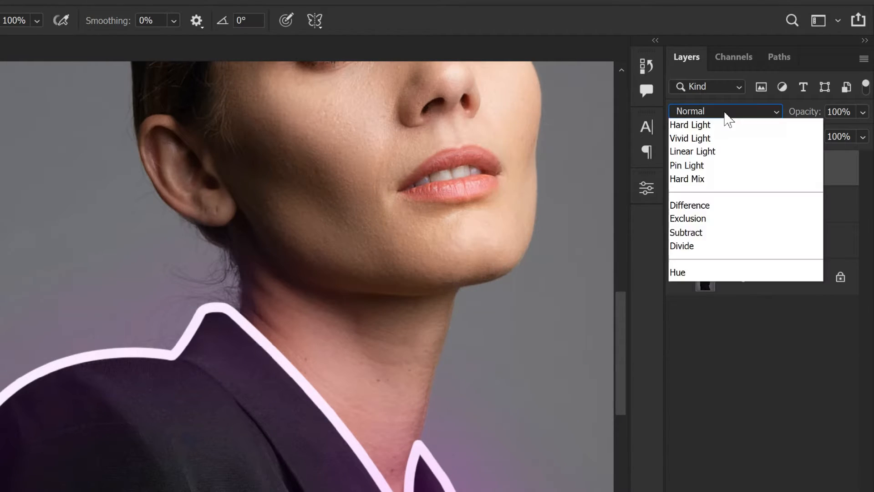
pyautogui.click(688, 287)
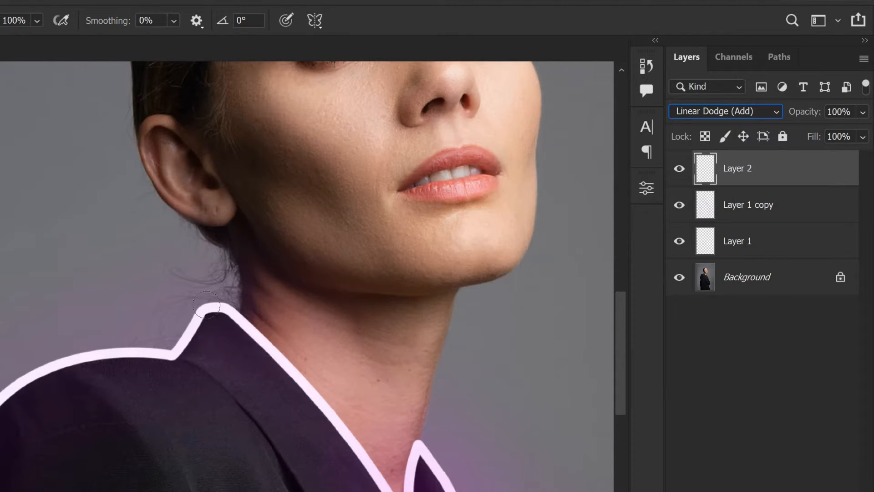
# Brush magenta glow along the outline from the near collar tip over the near shoulder and down the upper sleeve.
pyautogui.moveTo(206, 304)
pyautogui.mouseDown()
pyautogui.moveTo(203, 321)
pyautogui.moveTo(165, 355)
pyautogui.moveTo(169, 338)
pyautogui.moveTo(74, 358)
pyautogui.mouseUp()
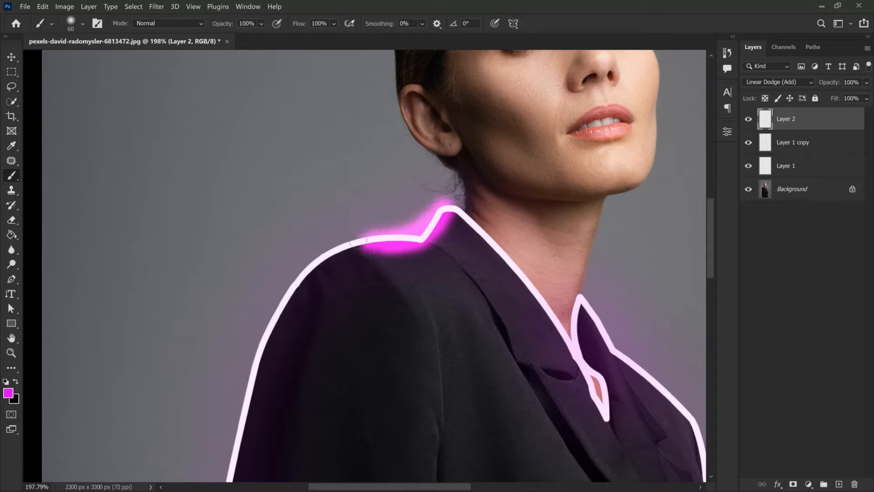
pyautogui.moveTo(359, 241)
pyautogui.mouseDown()
pyautogui.moveTo(303, 275)
pyautogui.moveTo(270, 319)
pyautogui.moveTo(273, 341)
pyautogui.moveTo(253, 365)
pyautogui.mouseUp()
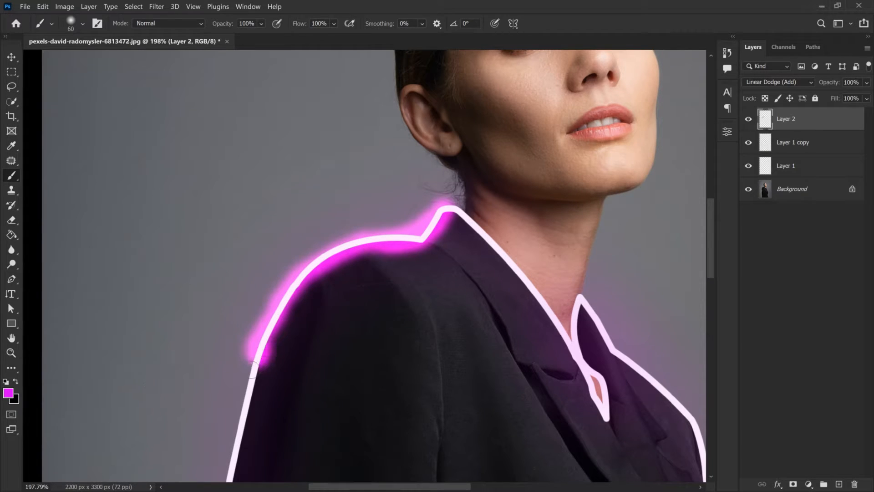
pyautogui.scroll(-5, 253, 364)
pyautogui.moveTo(255, 268)
pyautogui.mouseDown()
pyautogui.moveTo(228, 361)
pyautogui.moveTo(254, 407)
pyautogui.moveTo(257, 451)
pyautogui.mouseUp()
# Continue the magenta brush glow down the near sleeve's outline to the lower edge of the photo.
pyautogui.scroll(-12, 257, 451)
pyautogui.moveTo(262, 187); pyautogui.dragTo(242, 405)
pyautogui.scroll(-7, 241, 405)
pyautogui.moveTo(241, 232); pyautogui.dragTo(242, 333)
pyautogui.scroll(-5, 241, 332)
pyautogui.moveTo(241, 214)
pyautogui.mouseDown()
pyautogui.moveTo(250, 312)
pyautogui.moveTo(247, 201)
pyautogui.moveTo(262, 264)
pyautogui.moveTo(260, 384)
pyautogui.mouseUp()
# Brush magenta glow up the jacket's front edge from the photo's lower edge past the buttons, undoing and repainting a faulty stroke.
pyautogui.scroll(-5, 248, 200)
pyautogui.hscroll(7, 470, 481)
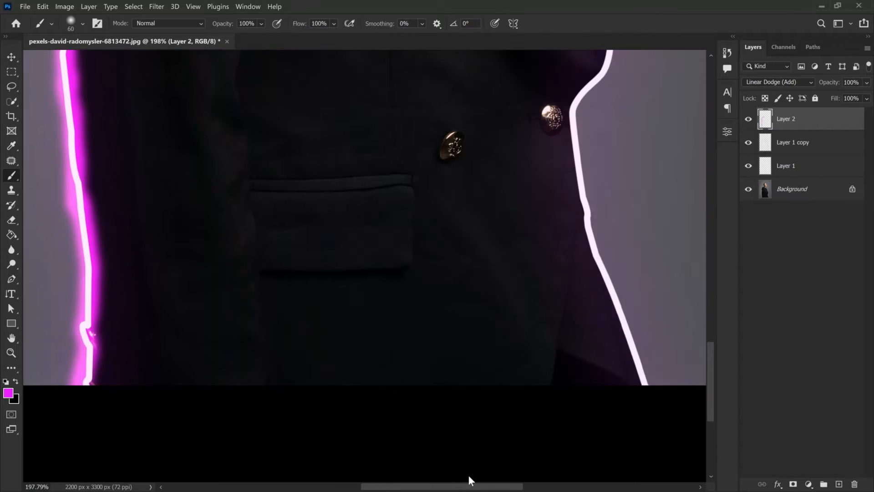
pyautogui.hscroll(7, 471, 480)
pyautogui.moveTo(478, 387)
pyautogui.mouseDown()
pyautogui.moveTo(467, 369)
pyautogui.moveTo(415, 230)
pyautogui.mouseUp()
pyautogui.scroll(3, 416, 230)
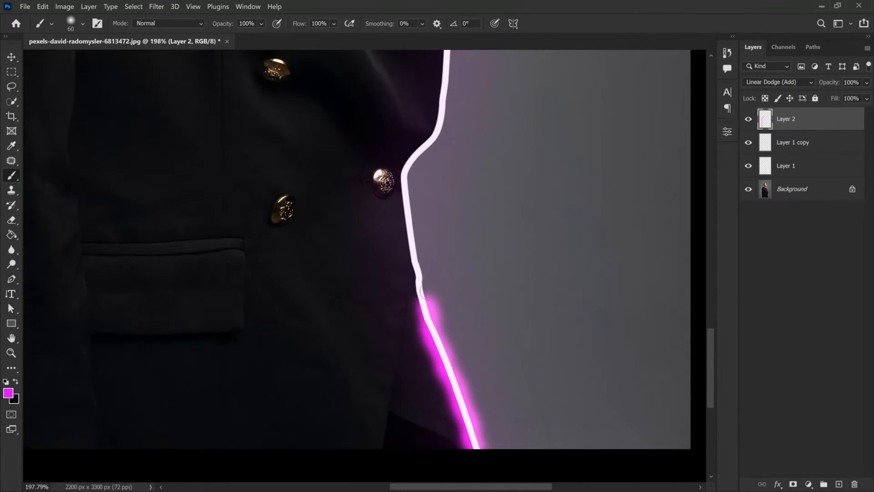
pyautogui.scroll(1, 423, 293)
pyautogui.moveTo(422, 294)
pyautogui.mouseDown()
pyautogui.moveTo(406, 248)
pyautogui.moveTo(403, 191)
pyautogui.moveTo(438, 138)
pyautogui.moveTo(452, 244)
pyautogui.mouseUp()
pyautogui.scroll(3, 435, 145)
pyautogui.scroll(3, 436, 144)
pyautogui.hotkey('ctrl', 'z')
pyautogui.moveTo(449, 154); pyautogui.dragTo(448, 210)
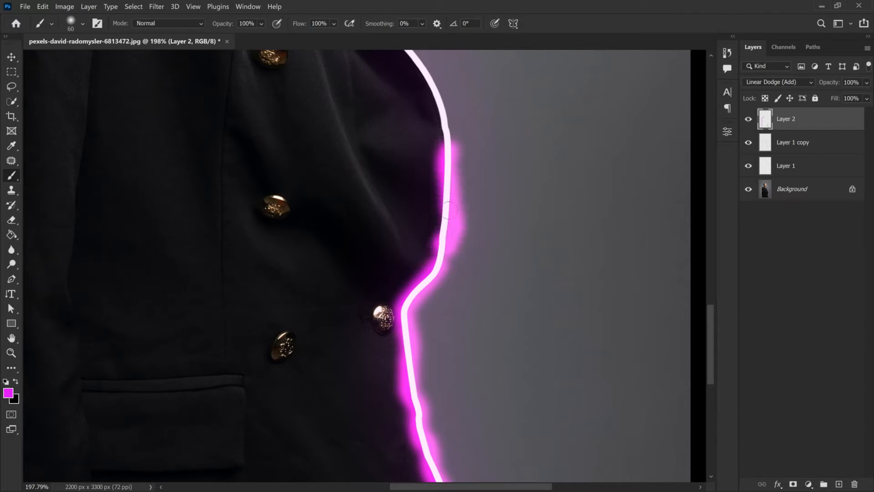
# Continue the magenta glow up the bulging front flap and the far arm to the far shoulder.
pyautogui.scroll(5, 449, 210)
pyautogui.moveTo(450, 255)
pyautogui.mouseDown()
pyautogui.moveTo(419, 166)
pyautogui.moveTo(396, 136)
pyautogui.mouseUp()
pyautogui.scroll(8, 387, 155)
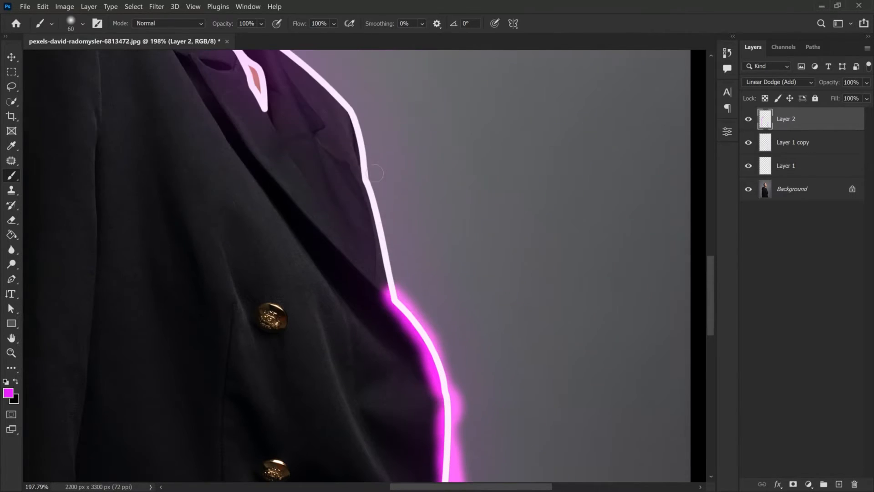
pyautogui.moveTo(385, 300)
pyautogui.mouseDown()
pyautogui.moveTo(388, 269)
pyautogui.moveTo(348, 110)
pyautogui.mouseUp()
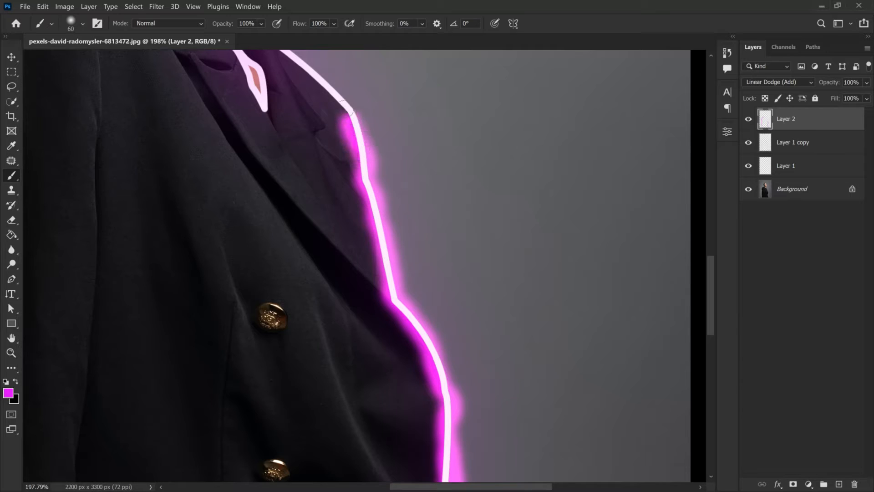
# Paint the magenta glow over the far shoulder, collar and neckline to complete the jacket outline.
pyautogui.scroll(5, 348, 109)
pyautogui.moveTo(350, 210)
pyautogui.mouseDown()
pyautogui.moveTo(264, 135)
pyautogui.moveTo(234, 89)
pyautogui.moveTo(265, 211)
pyautogui.mouseUp()
pyautogui.scroll(5, 265, 210)
pyautogui.moveTo(106, 98)
pyautogui.mouseDown()
pyautogui.moveTo(155, 139)
pyautogui.moveTo(241, 250)
pyautogui.mouseUp()
pyautogui.hotkey('ctrl', '0')
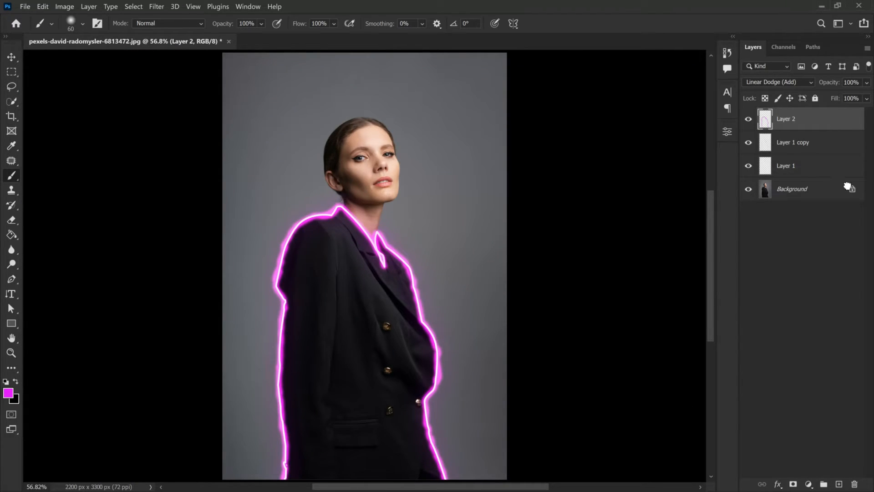
# Duplicate the brushed glow layer and apply a Gaussian Blur with an 87.0-pixel radius to the copy.
pyautogui.moveTo(848, 187); pyautogui.dragTo(838, 486)
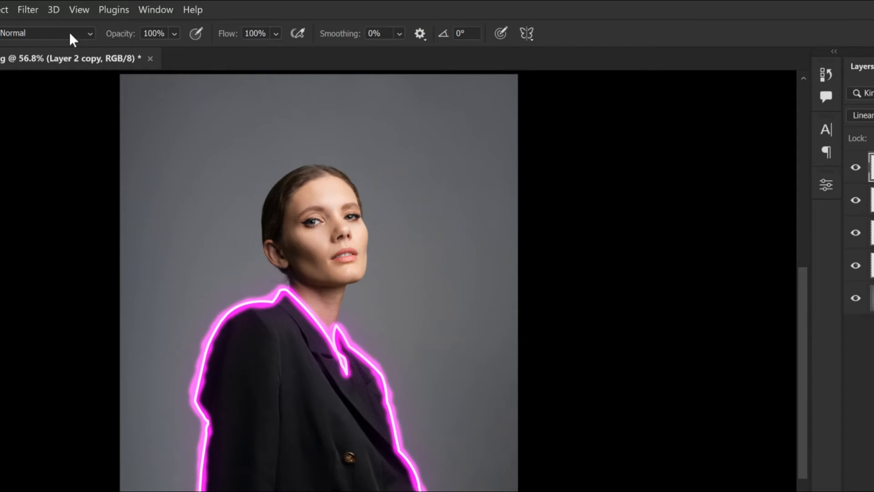
pyautogui.click(29, 9)
pyautogui.moveTo(77, 195)
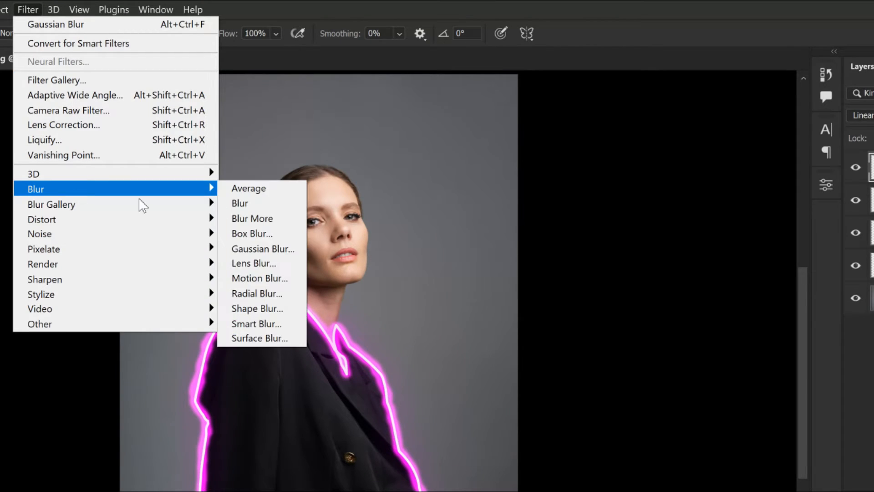
pyautogui.click(286, 251)
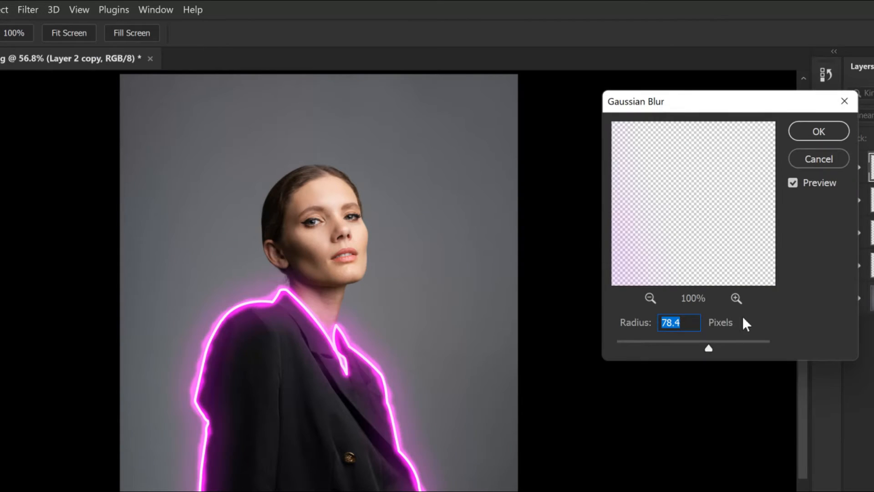
pyautogui.moveTo(706, 349); pyautogui.dragTo(712, 347)
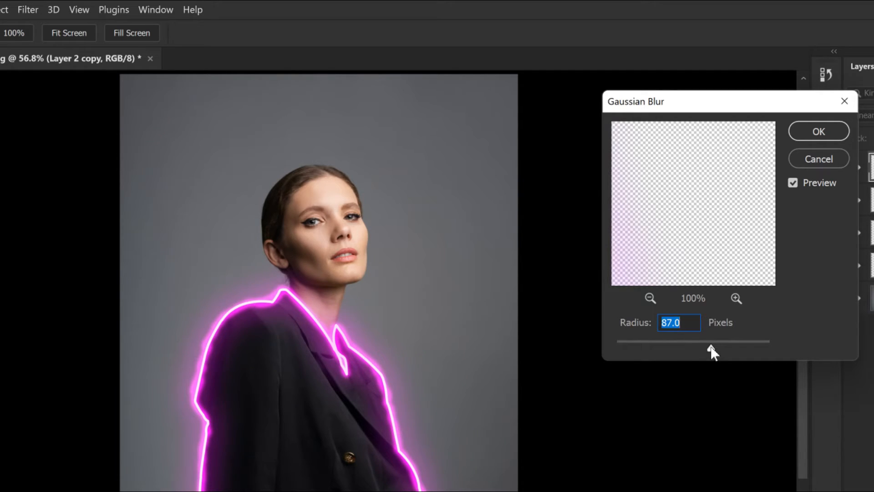
pyautogui.click(792, 183)
pyautogui.click(793, 182)
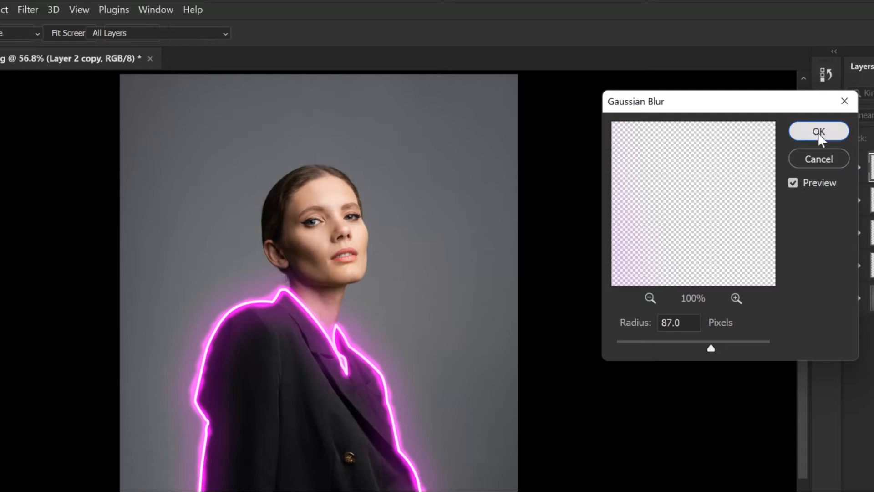
pyautogui.click(820, 132)
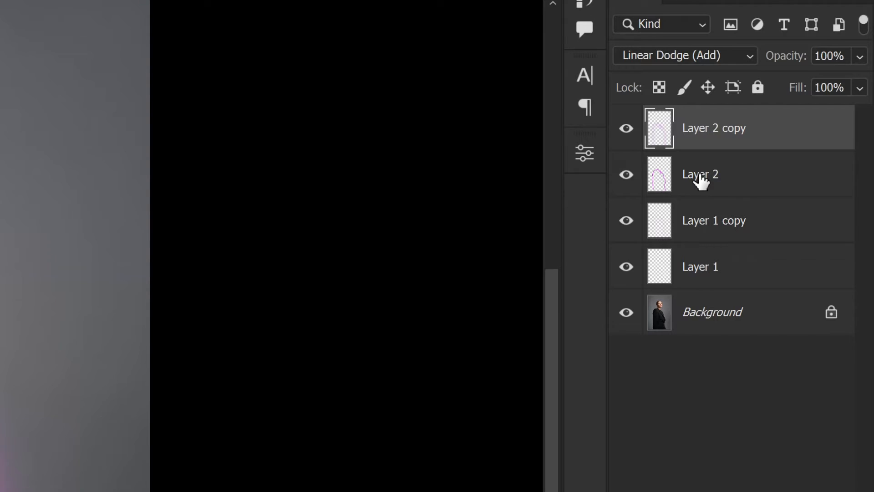
# Apply a Gaussian Blur with a 23.5-pixel radius to Layer 2, comparing the result with and without the preview.
pyautogui.click(872, 200)
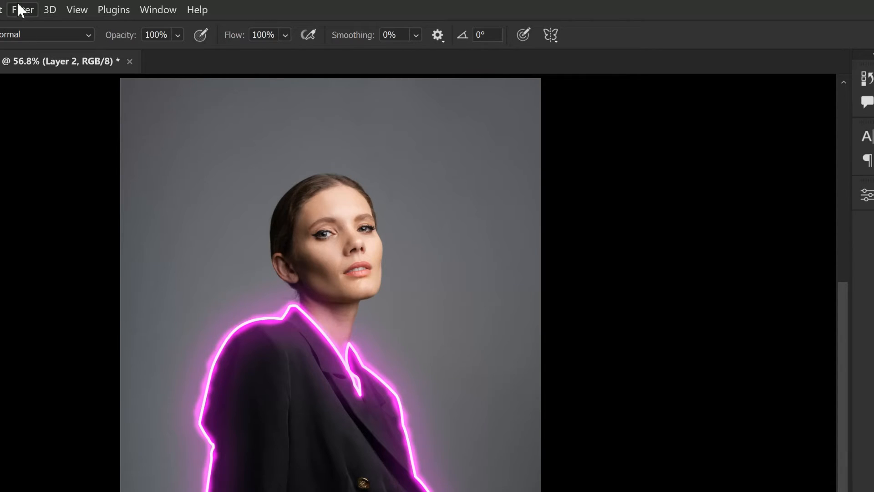
pyautogui.click(20, 9)
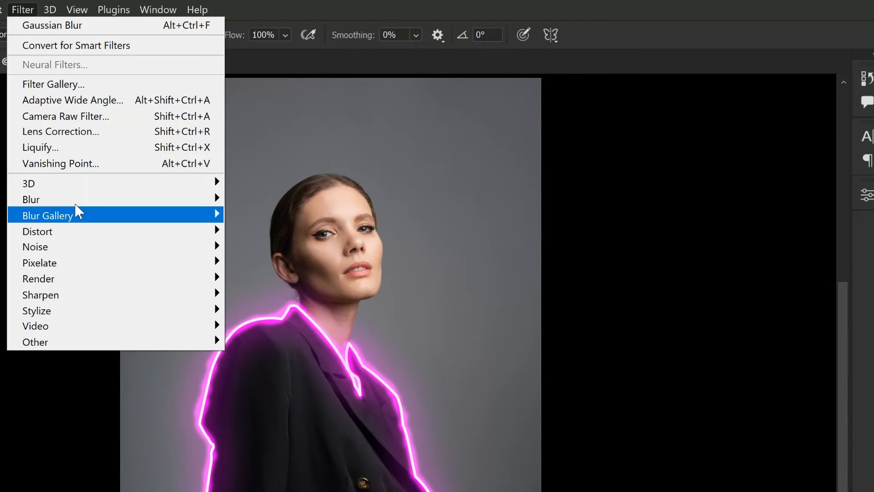
pyautogui.moveTo(77, 200)
pyautogui.click(264, 262)
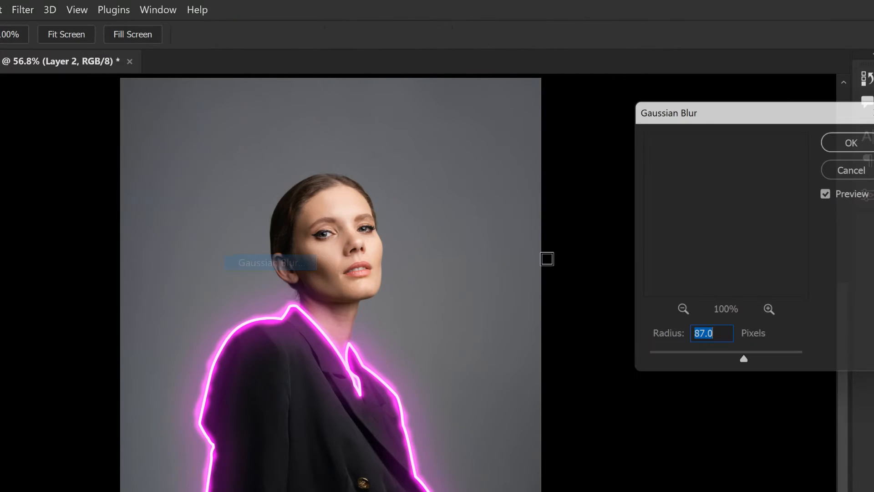
pyautogui.moveTo(747, 369); pyautogui.dragTo(715, 370)
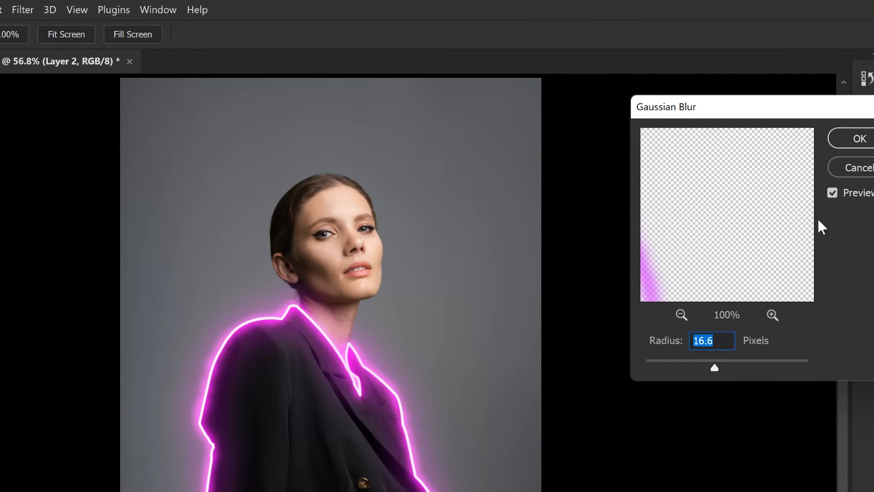
pyautogui.click(832, 191)
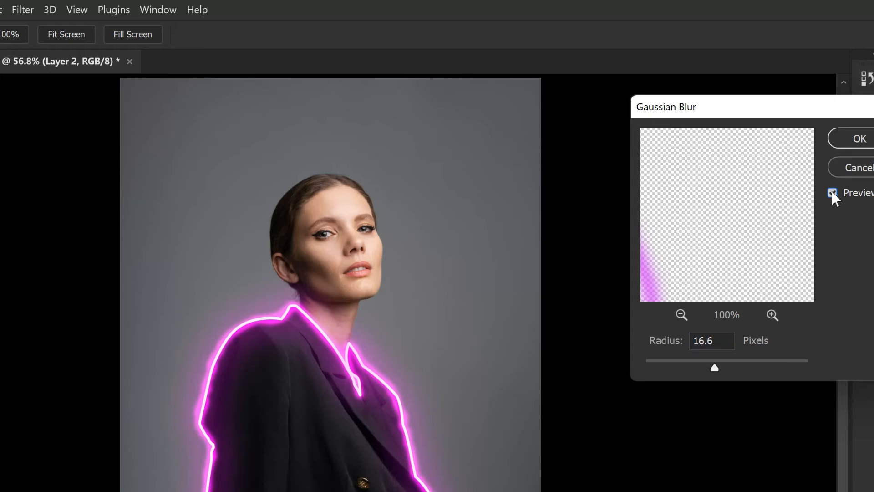
pyautogui.click(832, 191)
pyautogui.moveTo(716, 370); pyautogui.dragTo(718, 367)
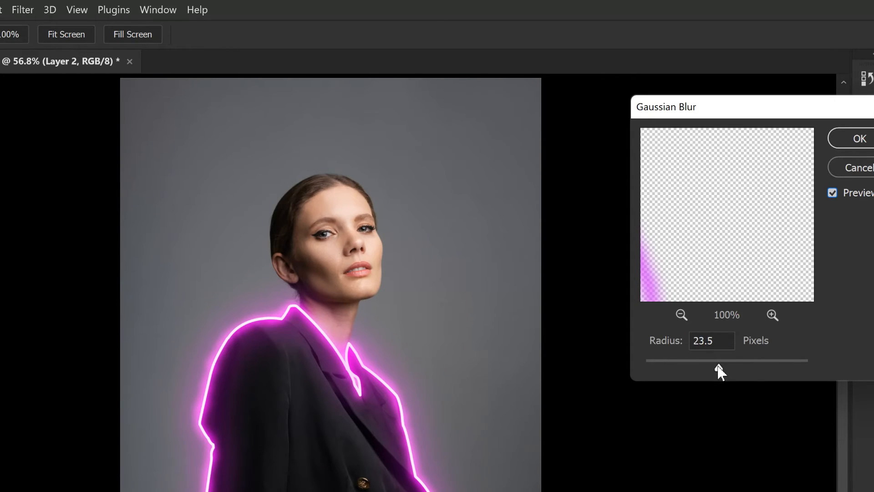
pyautogui.click(828, 192)
pyautogui.click(829, 191)
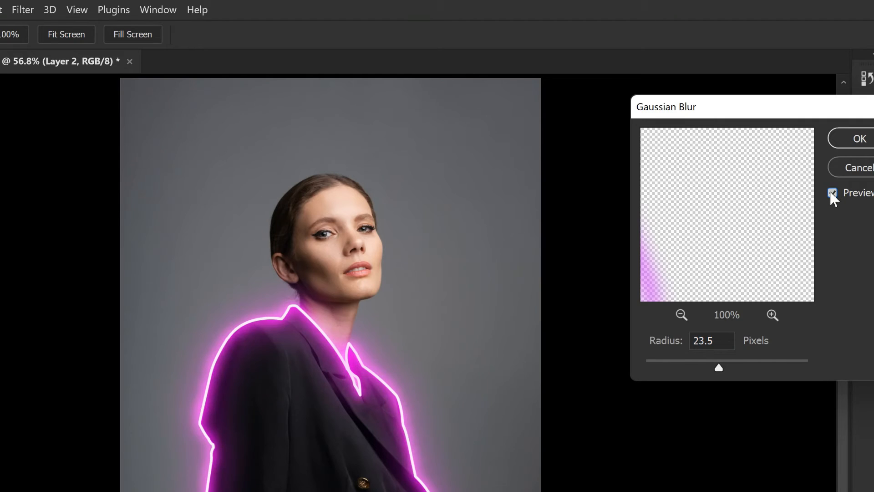
pyautogui.click(861, 142)
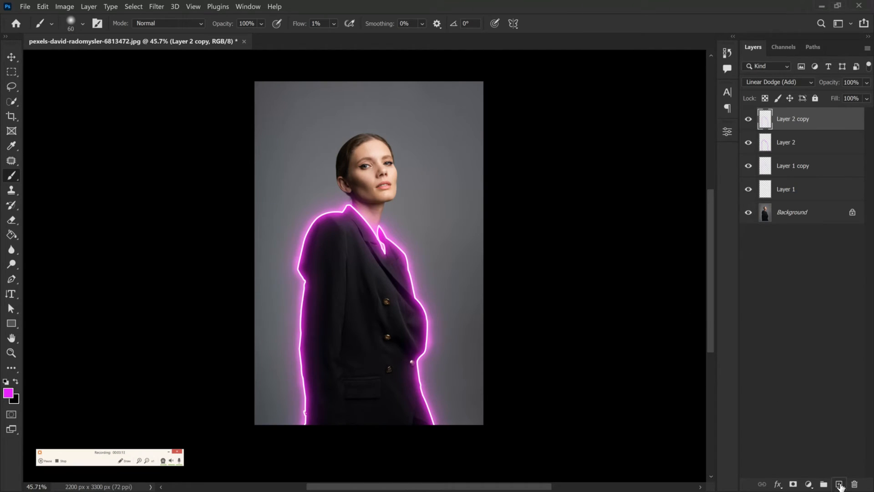
# On a new layer above the glow layers, brush soft magenta #d800ff light along the jawline and below the ear.
pyautogui.click(839, 484)
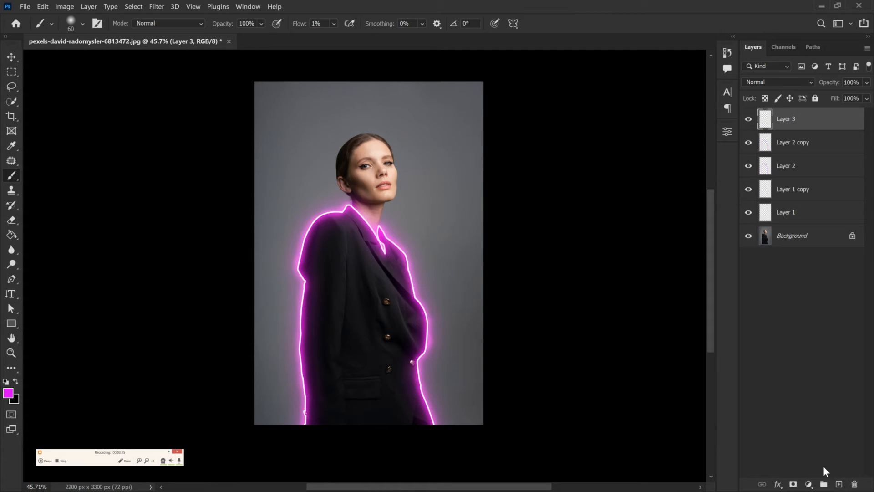
pyautogui.click(8, 392)
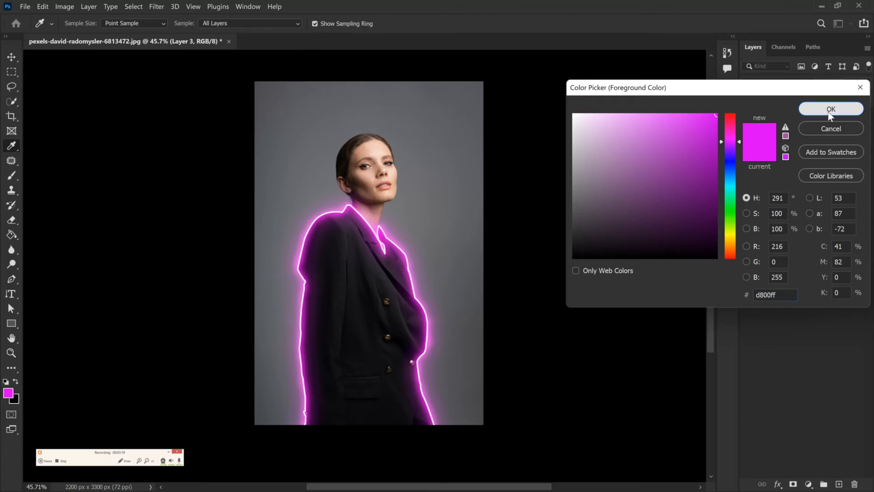
pyautogui.click(831, 111)
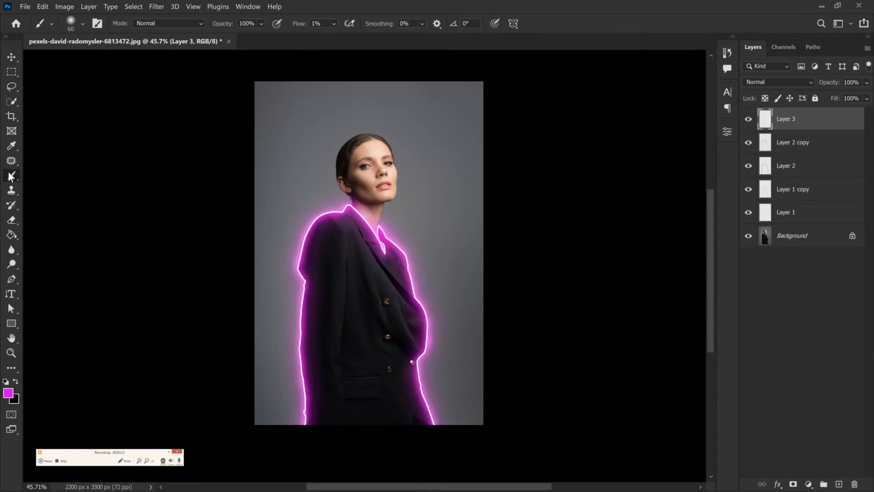
pyautogui.scroll(8, 382, 202)
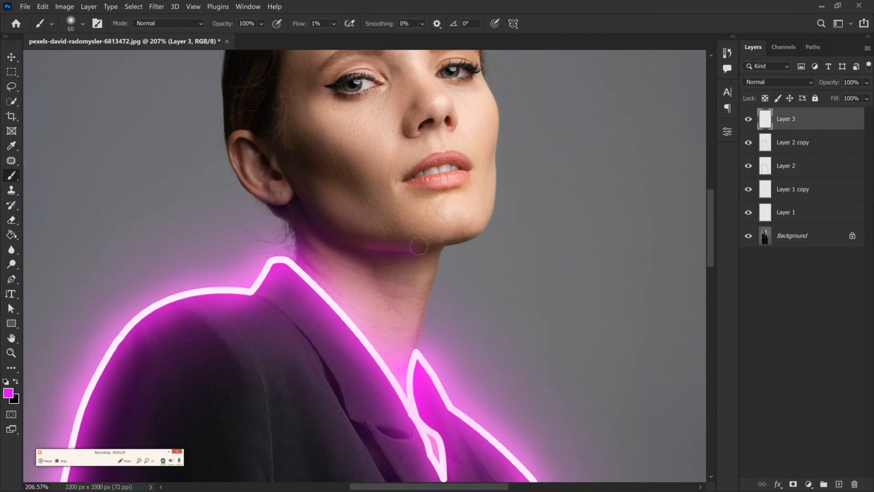
pyautogui.moveTo(334, 241)
pyautogui.mouseDown()
pyautogui.moveTo(291, 200)
pyautogui.moveTo(322, 232)
pyautogui.moveTo(305, 198)
pyautogui.mouseUp()
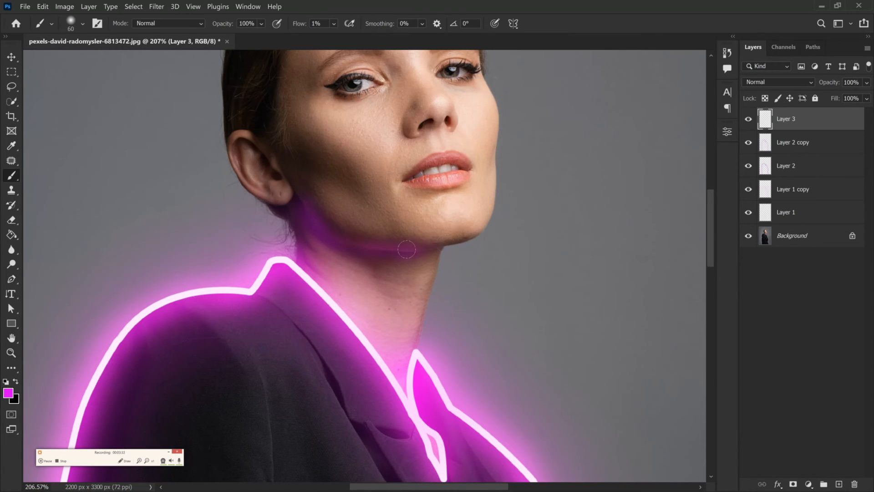
pyautogui.moveTo(404, 251); pyautogui.dragTo(290, 217)
pyautogui.scroll(-2, 368, 240)
pyautogui.scroll(-5, 368, 240)
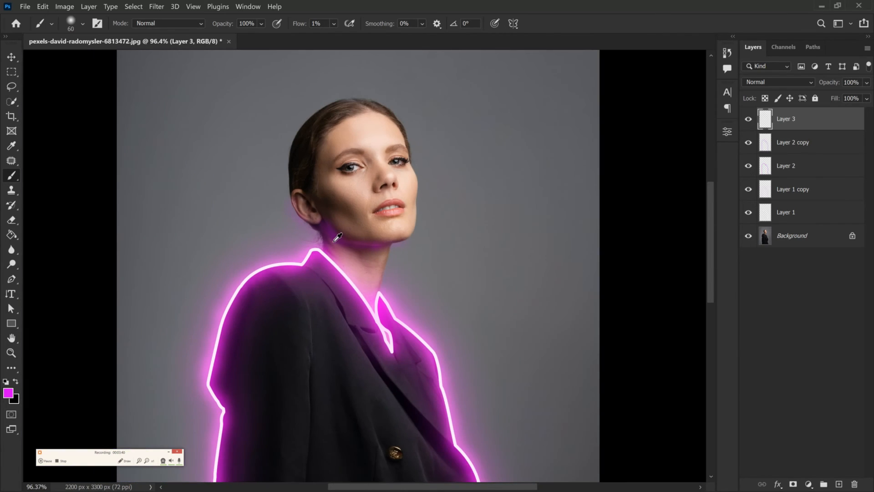
pyautogui.scroll(-3, 300, 240)
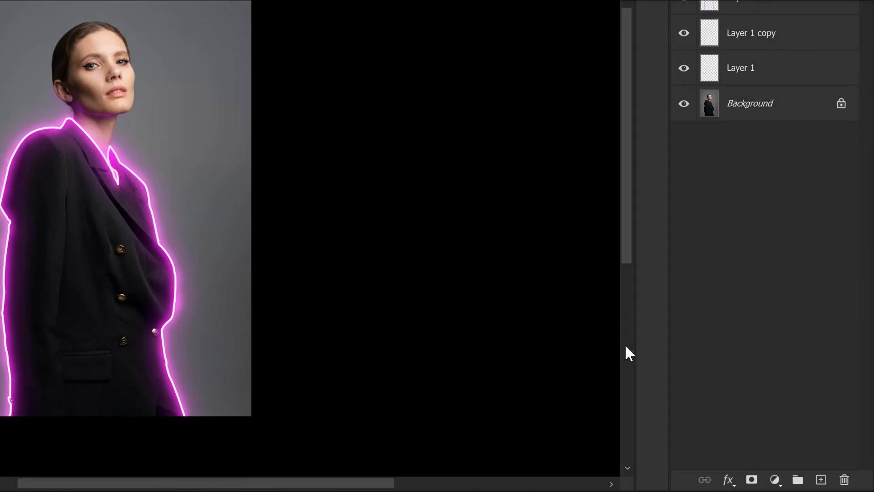
# Add a Curves adjustment layer above all layers and lower the RGB midtones slightly to darken the image.
pyautogui.click(809, 484)
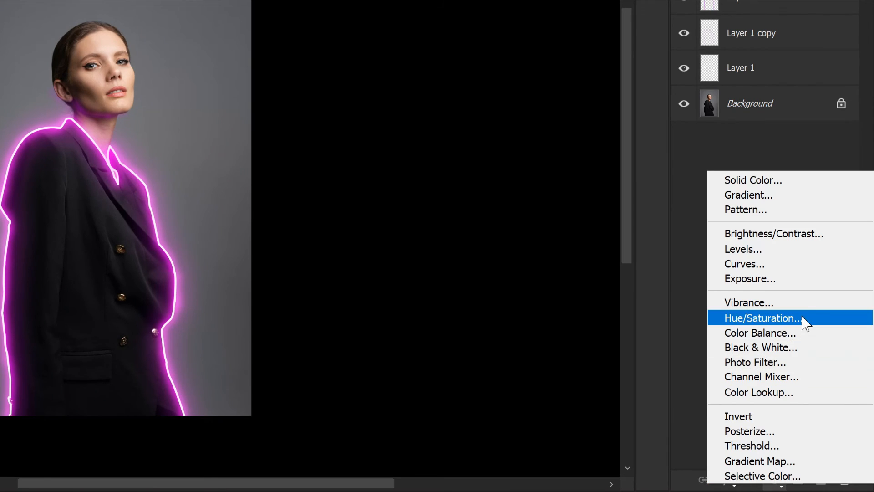
pyautogui.click(767, 264)
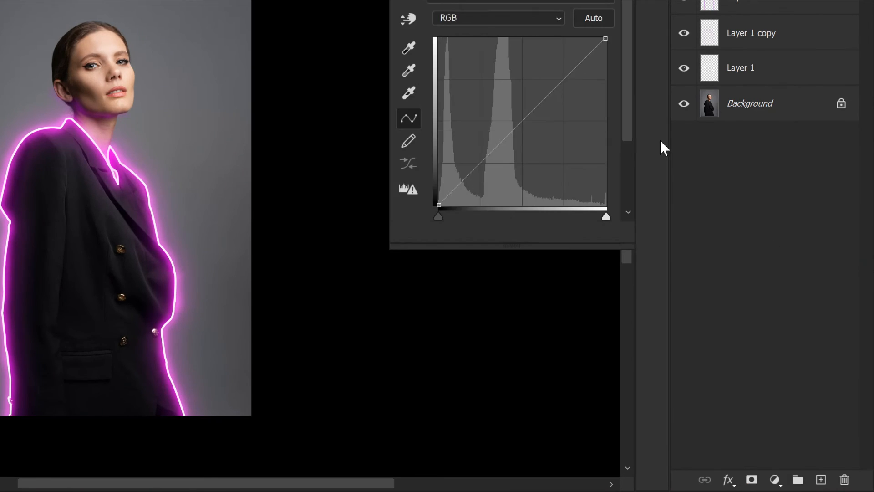
pyautogui.moveTo(526, 123); pyautogui.dragTo(530, 128)
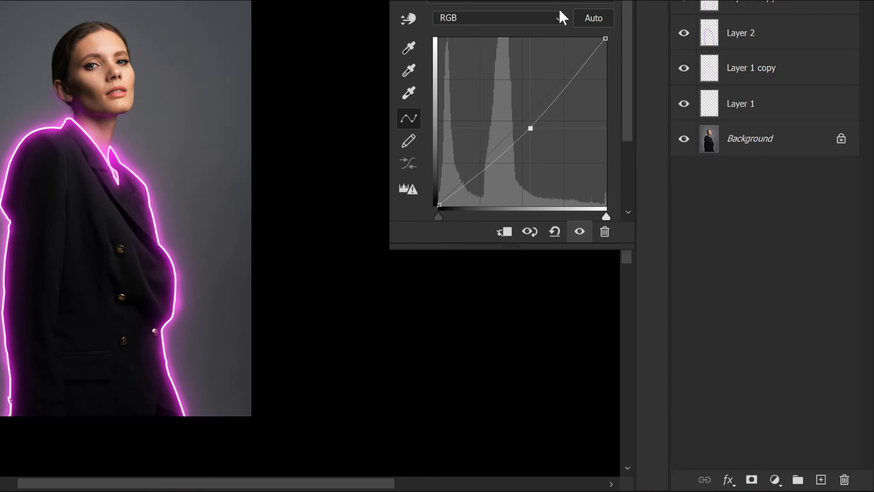
pyautogui.click(710, 132)
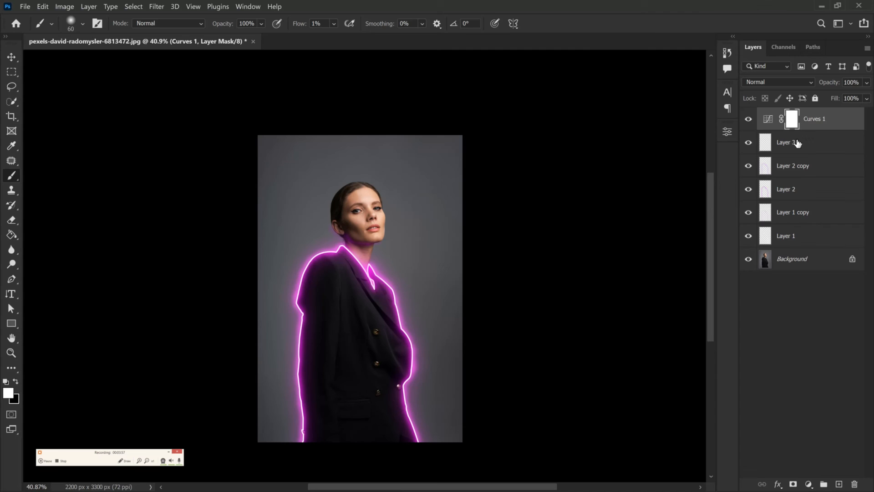
# Group the Curves adjustment and all glow layers above the Background, and compare the photo with the group hidden and shown.
pyautogui.keyDown('ctrl'); pyautogui.click(797, 143); pyautogui.keyUp('ctrl')
pyautogui.keyDown('ctrl'); pyautogui.click(806, 167); pyautogui.keyUp('ctrl')
pyautogui.keyDown('ctrl'); pyautogui.click(800, 195); pyautogui.keyUp('ctrl')
pyautogui.keyDown('ctrl'); pyautogui.click(799, 218); pyautogui.keyUp('ctrl')
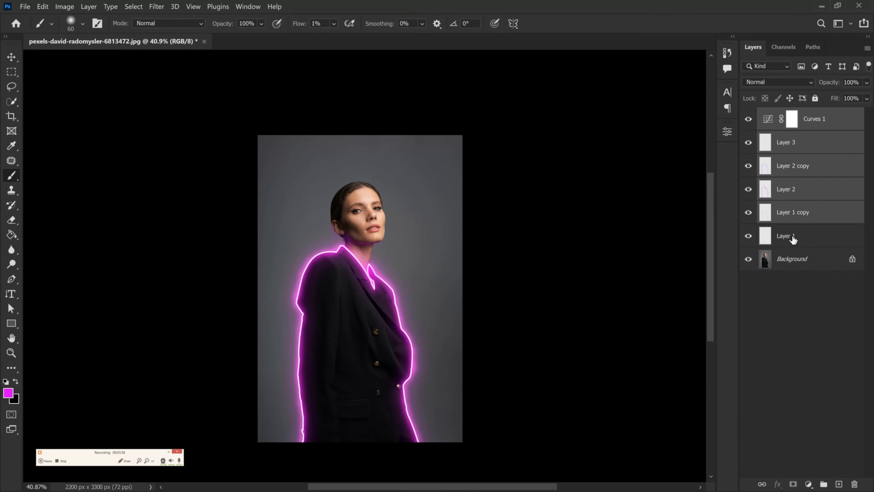
pyautogui.keyDown('ctrl'); pyautogui.click(793, 239); pyautogui.keyUp('ctrl')
pyautogui.hotkey('ctrl', 'g')
pyautogui.hotkey('ctrl', '0')
pyautogui.click(748, 115)
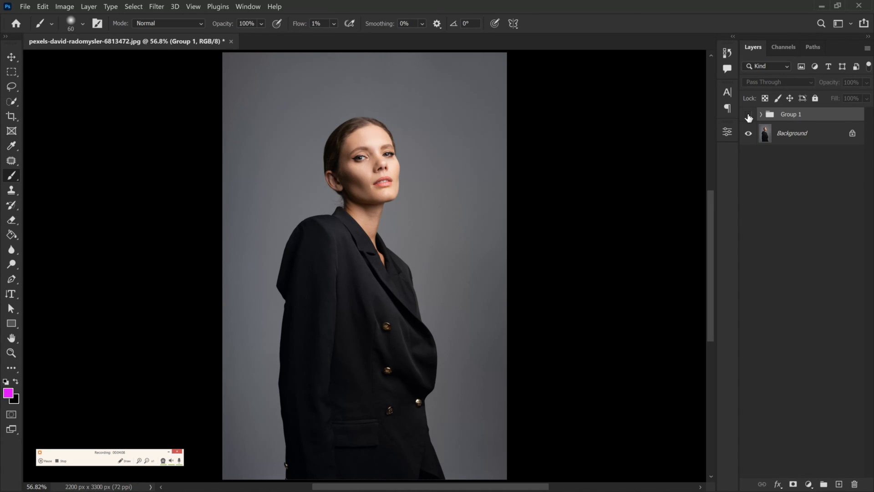
pyautogui.click(749, 115)
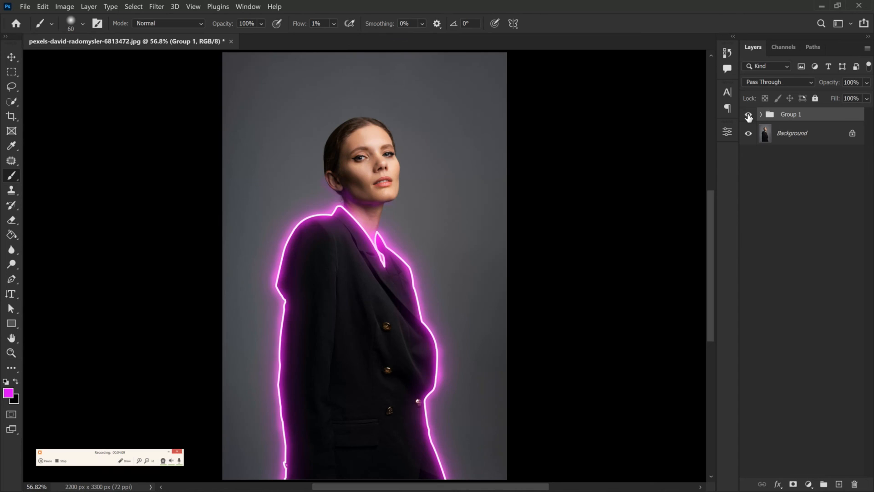